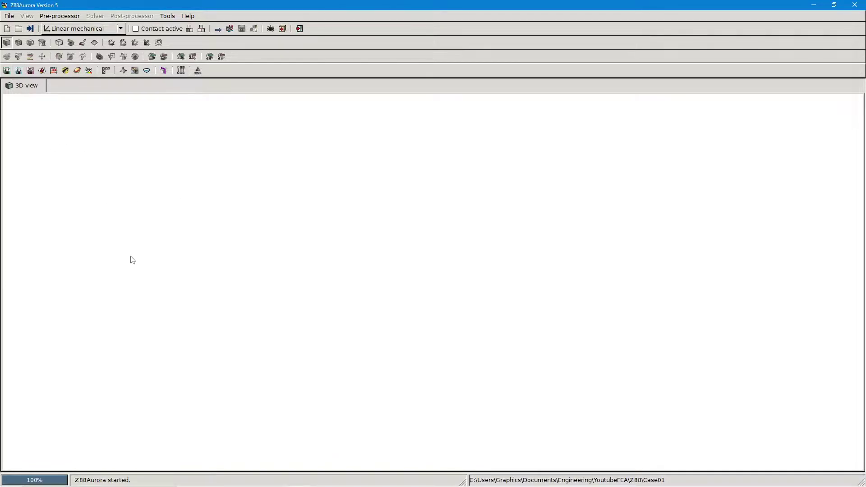
# In File Explorer, copy Case1-Cube.step from the PrePoMax Case01 folder into the Z88 Case01 project folder.
pyautogui.click(210, 479)
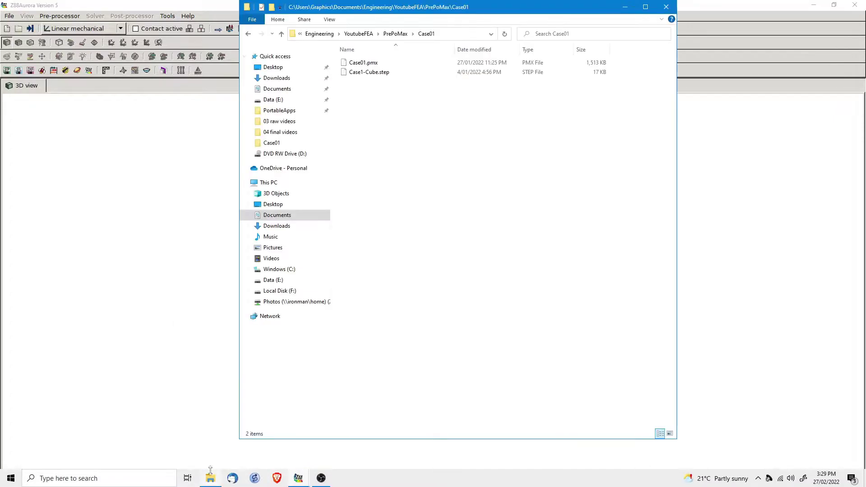
pyautogui.click(369, 75)
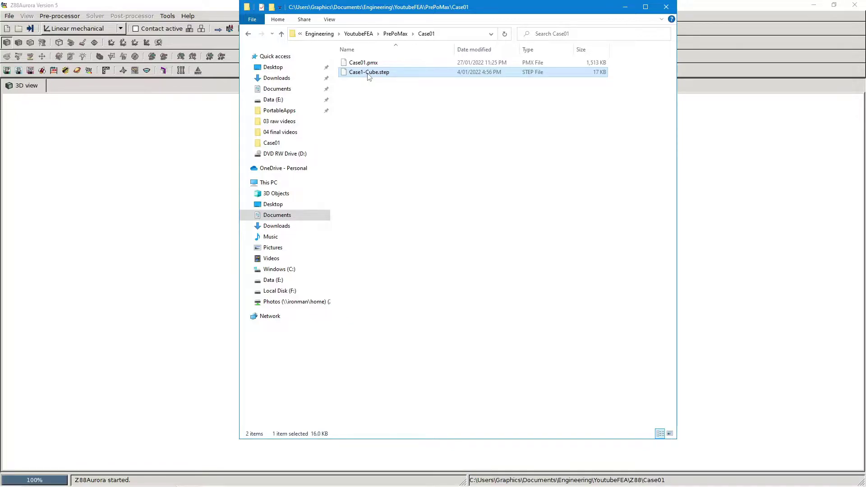
pyautogui.rightClick(368, 77)
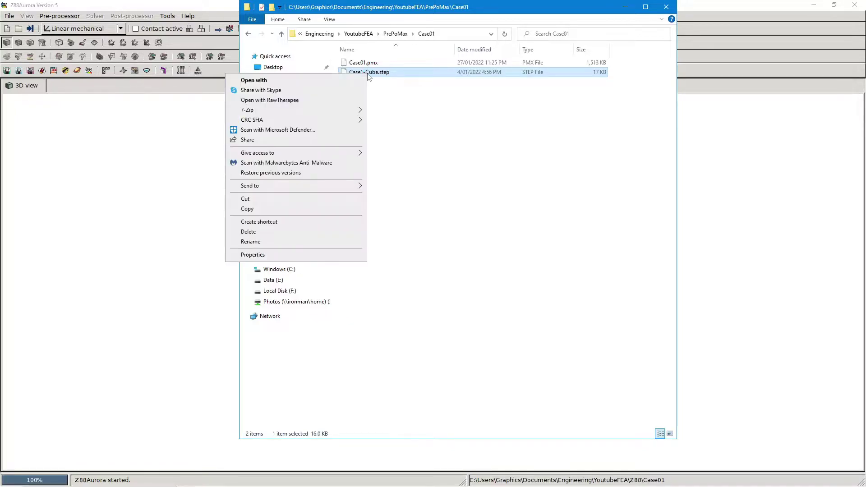
pyautogui.click(280, 211)
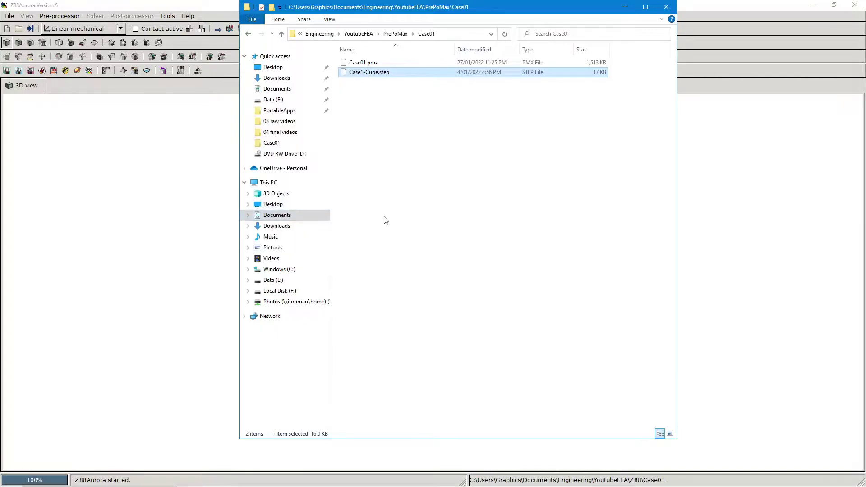
pyautogui.click(358, 33)
pyautogui.doubleClick(354, 111)
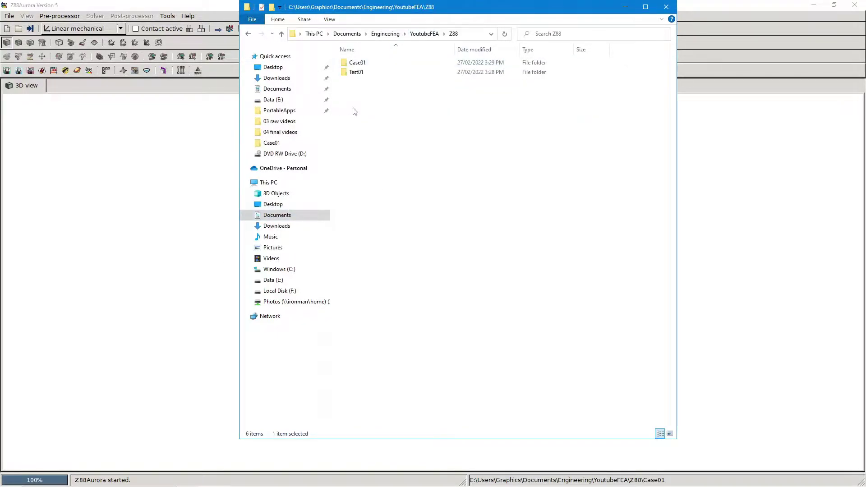
pyautogui.doubleClick(359, 65)
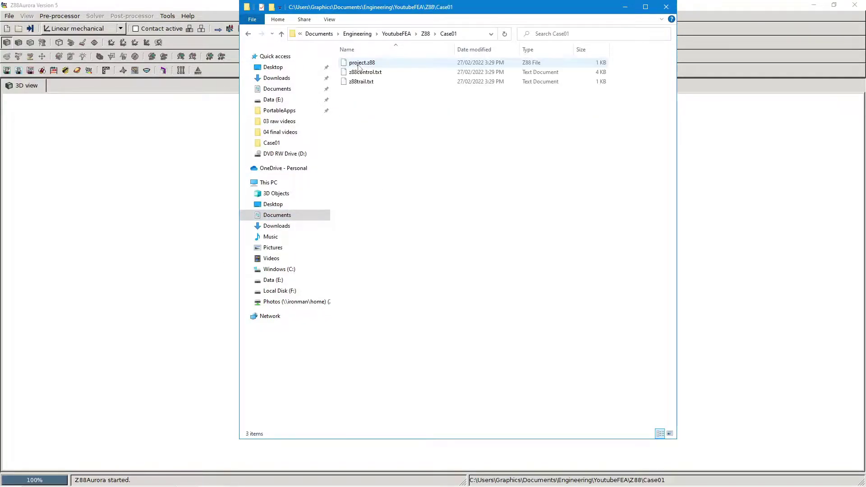
pyautogui.rightClick(375, 134)
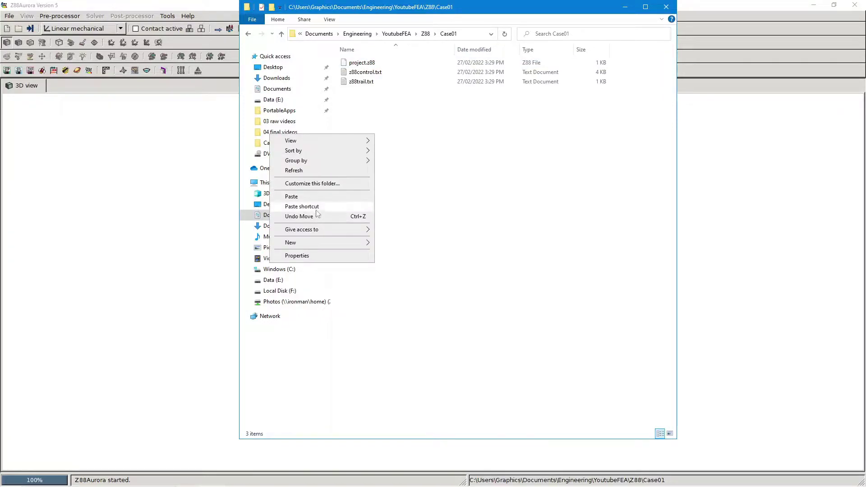
pyautogui.click(316, 199)
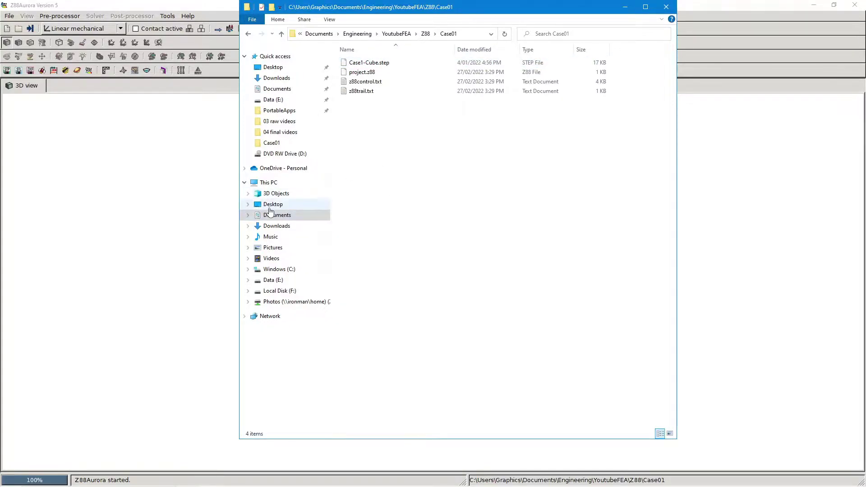
# Back in Z88Aurora, import the STEP geometry Case1-Cube.step from the Case01 folder, using the *.step file filter.
pyautogui.click(92, 184)
pyautogui.click(6, 70)
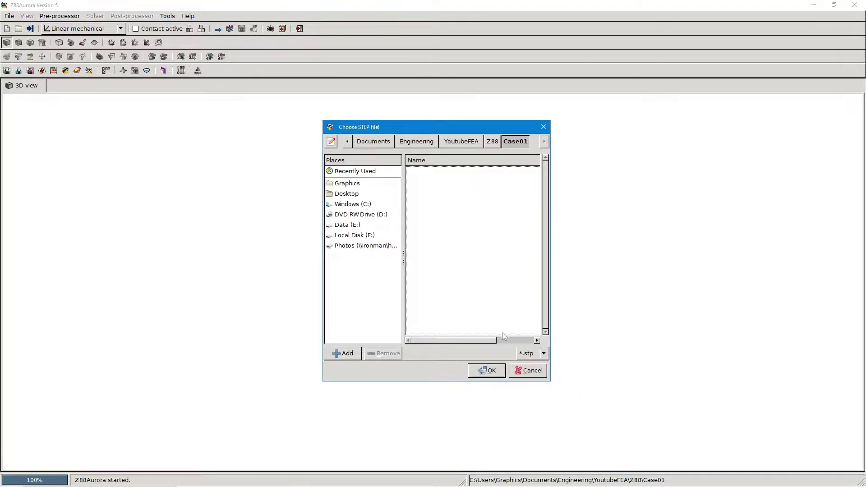
pyautogui.click(545, 354)
pyautogui.click(531, 365)
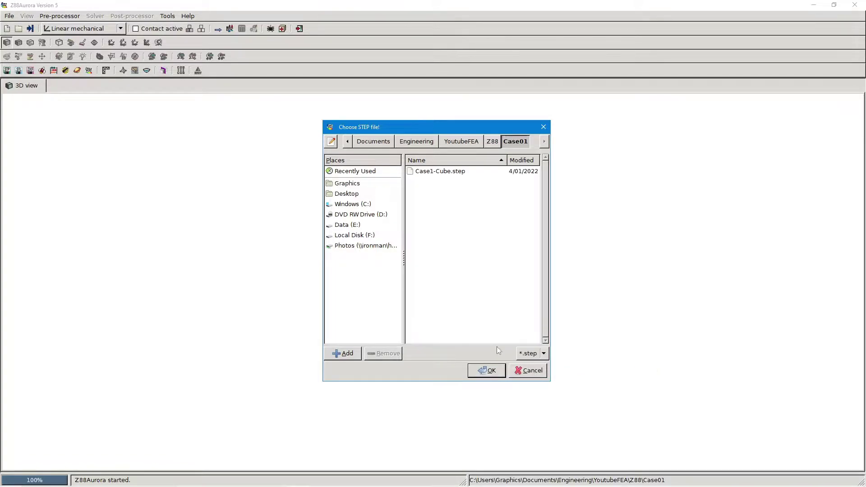
pyautogui.click(426, 173)
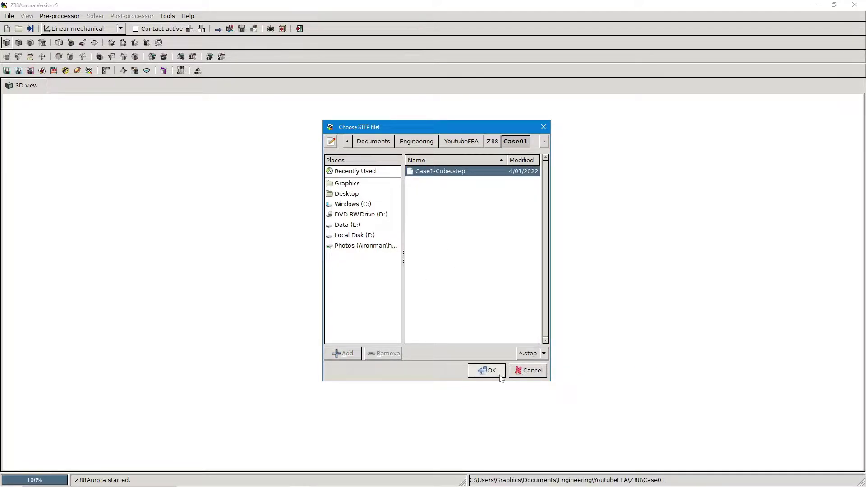
pyautogui.click(485, 371)
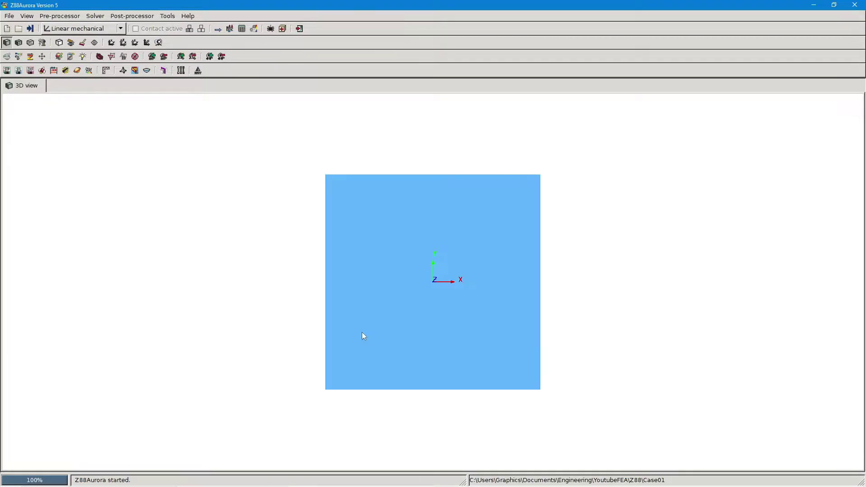
# Add a tetrahedral meshing rule for the cube using the Netgen mesher and linear tetrahedrons.
pyautogui.moveTo(415, 369); pyautogui.dragTo(447, 307, button='middle')
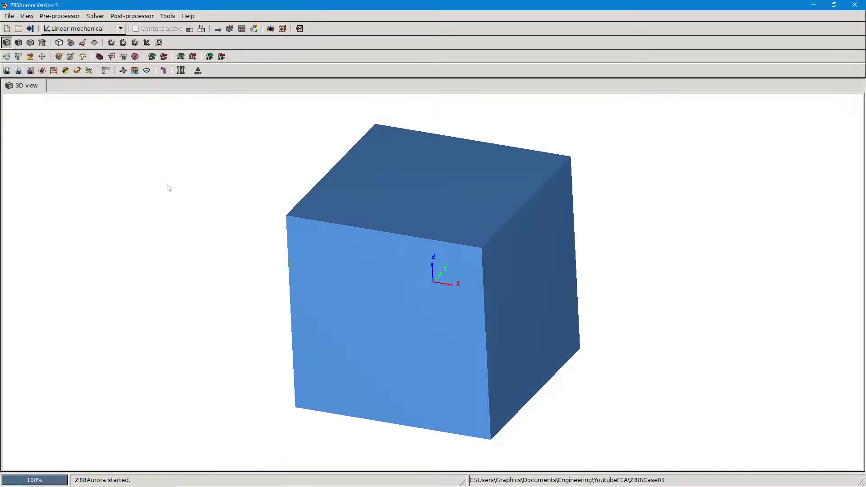
pyautogui.click(229, 29)
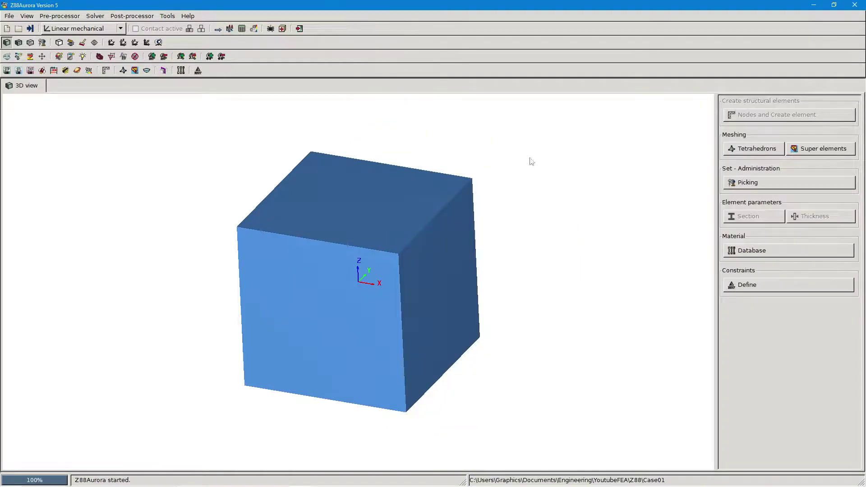
pyautogui.click(743, 150)
pyautogui.click(735, 133)
pyautogui.click(734, 171)
pyautogui.click(735, 159)
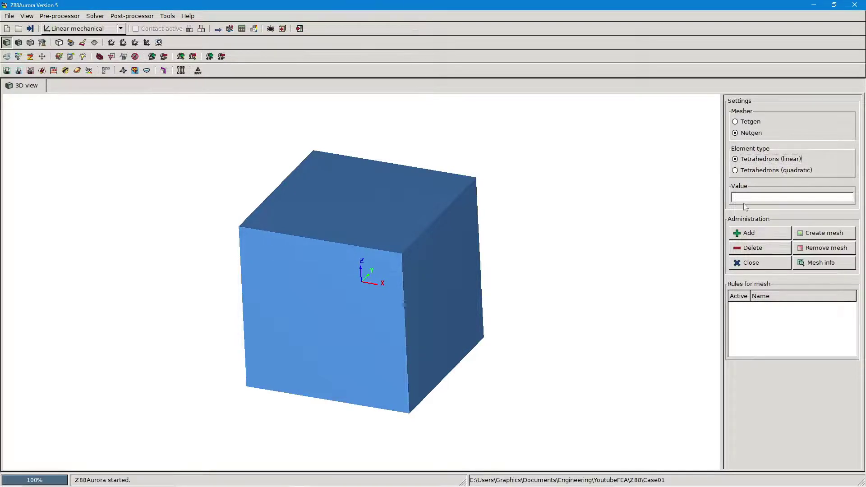
pyautogui.click(738, 197)
pyautogui.click(751, 233)
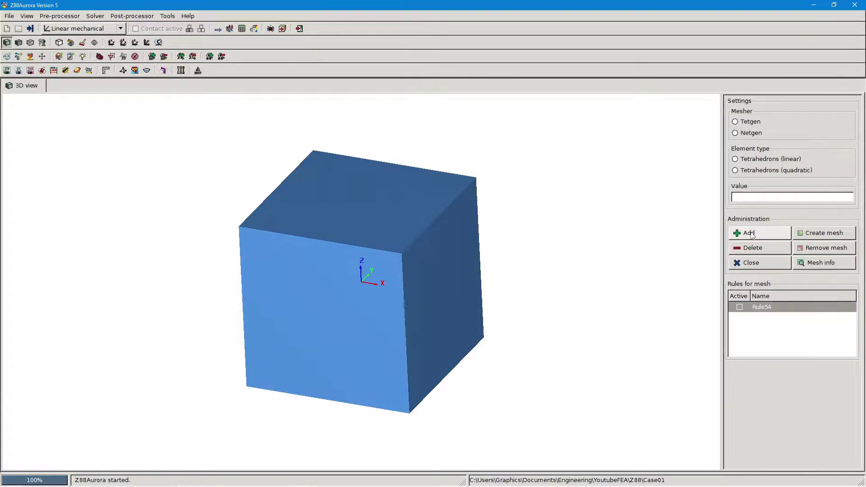
# Create the cube's mesh from the defined rule and display the model with its mesh lines.
pyautogui.click(827, 235)
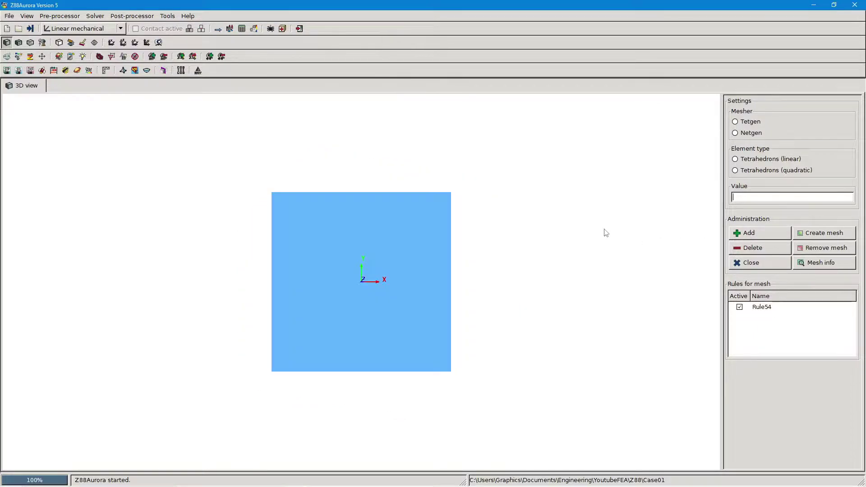
pyautogui.moveTo(344, 374); pyautogui.dragTo(311, 299, button='middle')
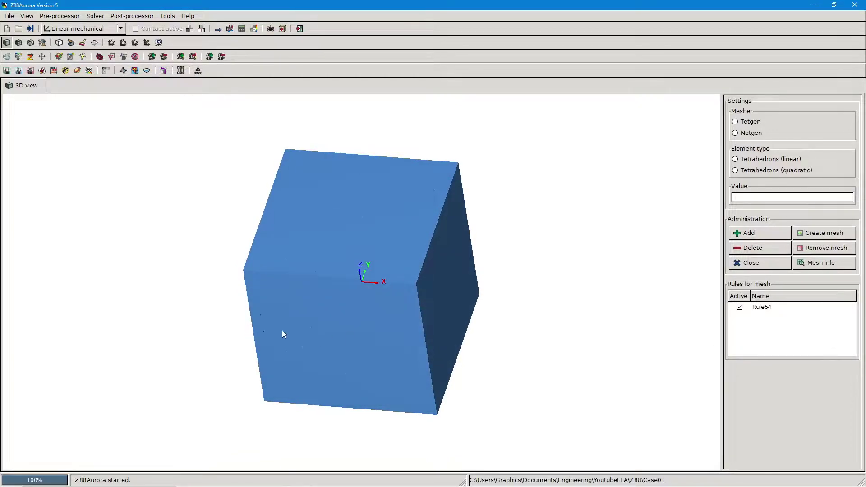
pyautogui.click(19, 42)
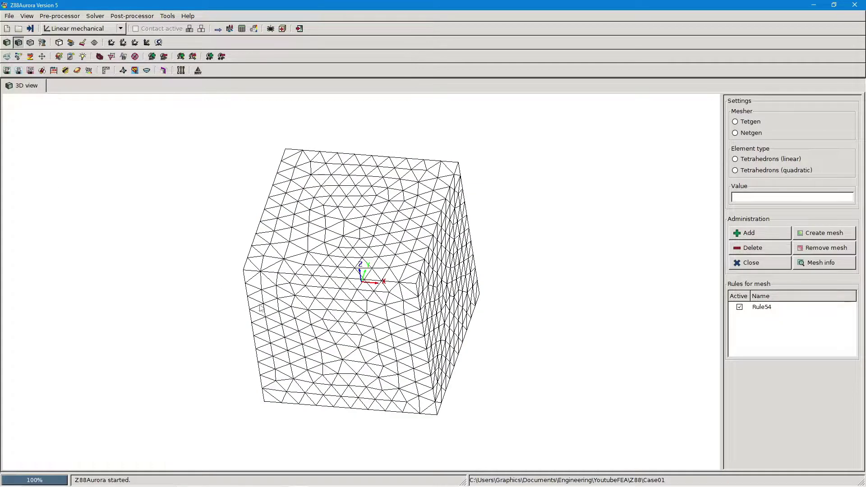
pyautogui.moveTo(297, 310); pyautogui.dragTo(288, 281)
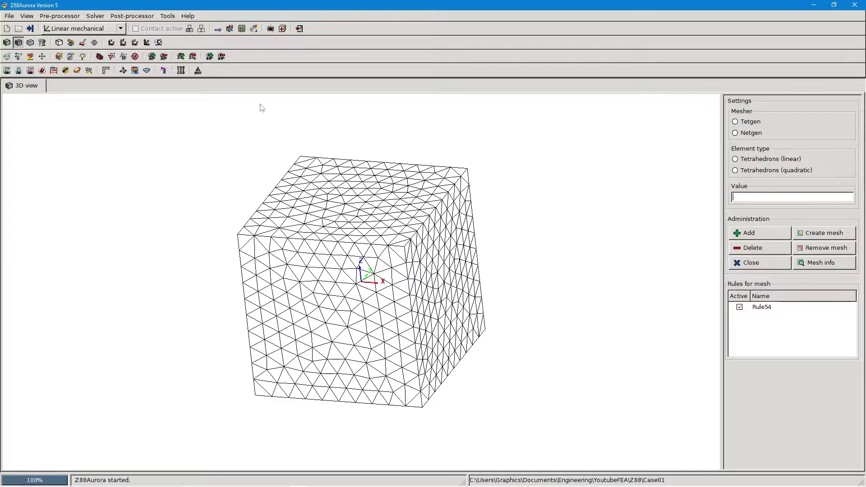
# Pick all nodes on the cube's bottom surface and save them as a node set named Dz0.
pyautogui.click(229, 28)
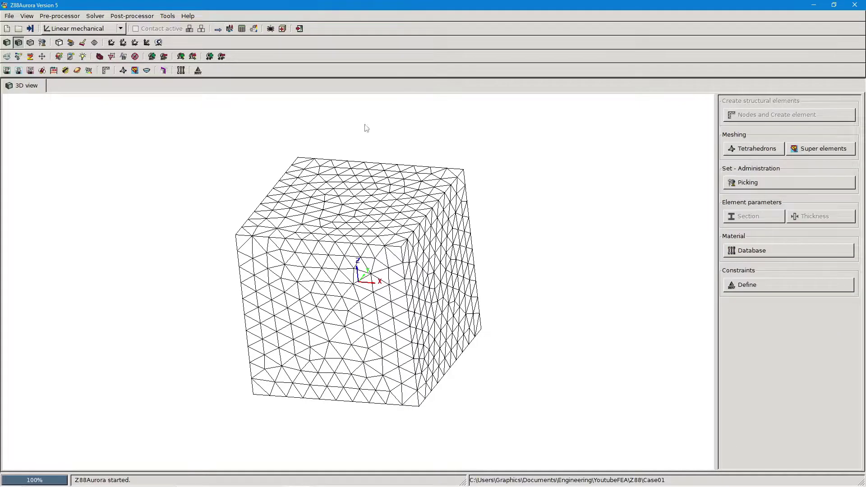
pyautogui.click(761, 186)
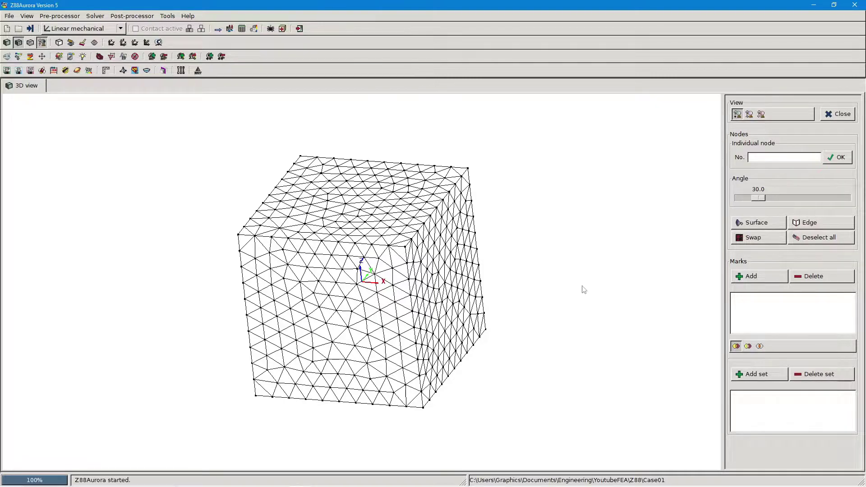
pyautogui.moveTo(326, 413); pyautogui.dragTo(303, 332, button='middle')
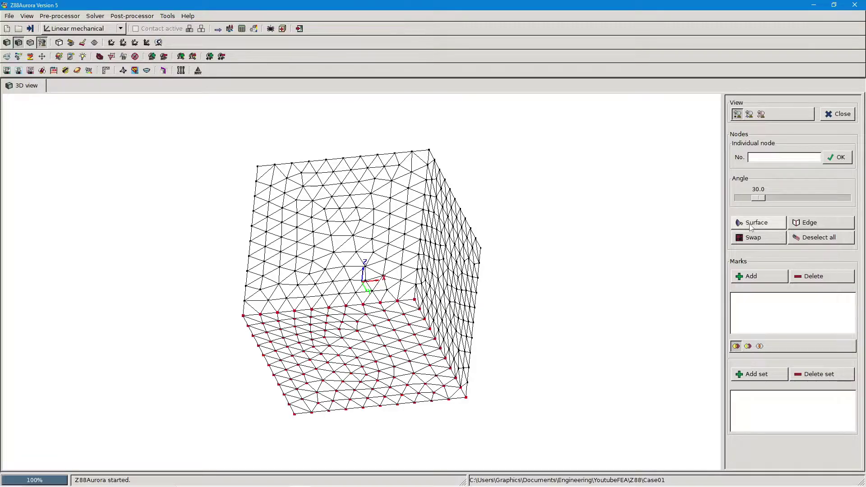
pyautogui.moveTo(573, 365); pyautogui.dragTo(531, 329, button='middle')
pyautogui.moveTo(331, 361); pyautogui.dragTo(329, 378, button='middle')
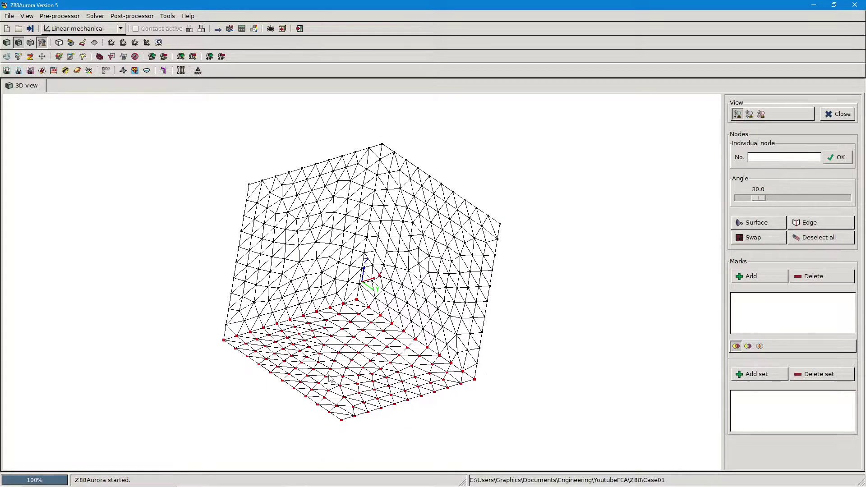
pyautogui.click(758, 374)
pyautogui.doubleClick(741, 396)
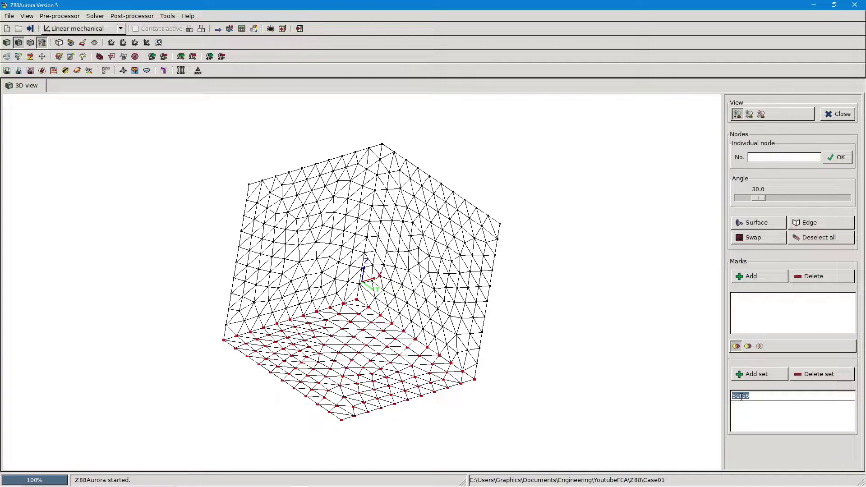
pyautogui.write('Dz0')
pyautogui.press('Return')
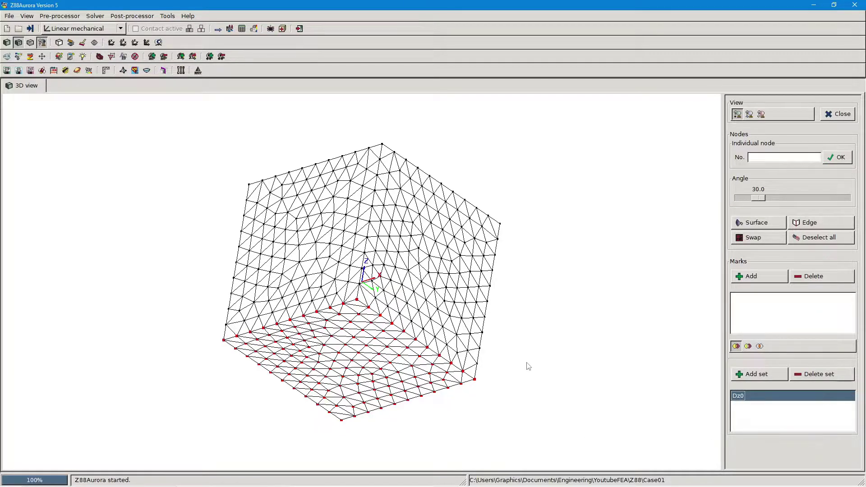
# Clear the selection, pick the nodes along a bottom edge parallel to X, and save them as node set Dy0.
pyautogui.moveTo(525, 362); pyautogui.dragTo(527, 374, button='right')
pyautogui.click(810, 240)
pyautogui.moveTo(423, 302); pyautogui.dragTo(396, 318)
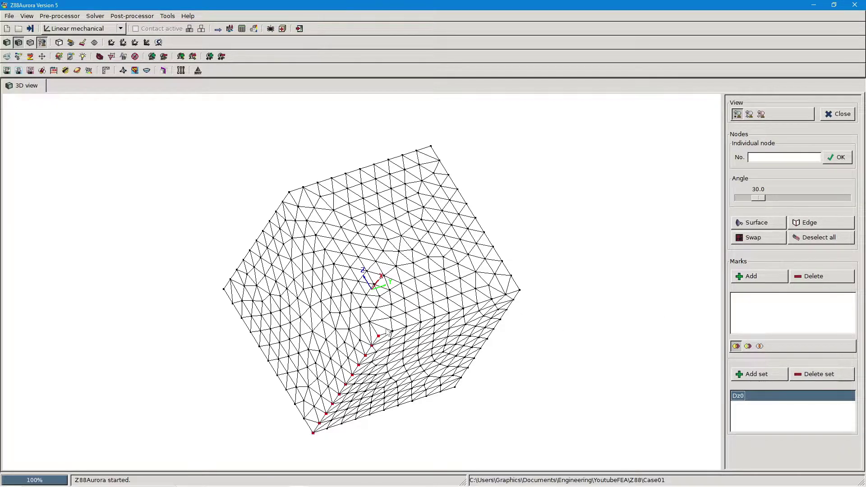
pyautogui.click(752, 375)
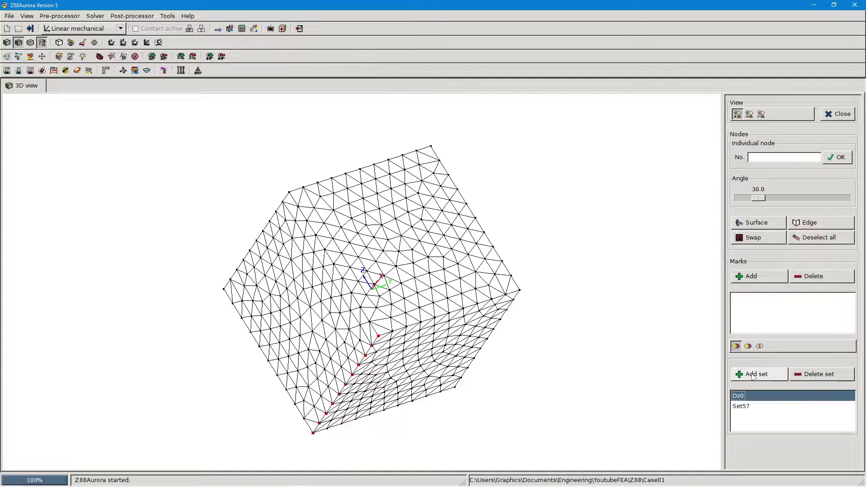
pyautogui.click(741, 407)
pyautogui.doubleClick(741, 407)
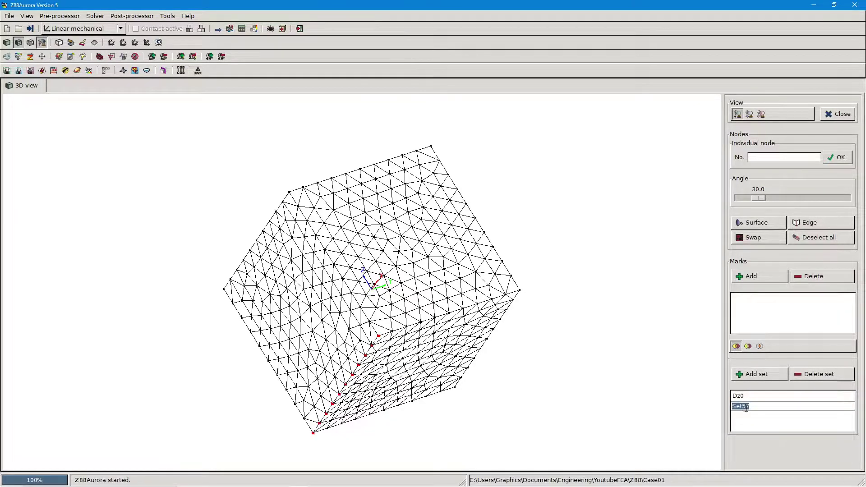
pyautogui.write('Dy0')
pyautogui.click(801, 429)
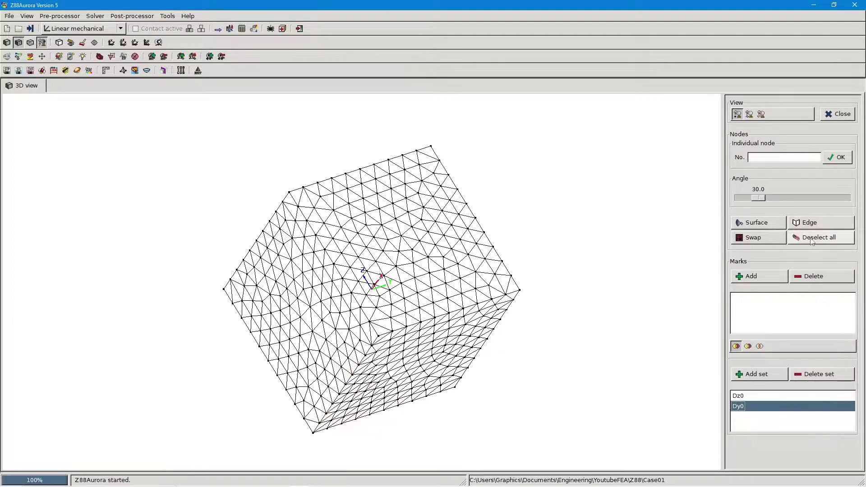
# Pick the nodes along a bottom edge parallel to Y and save them as a node set named Dx0.
pyautogui.moveTo(523, 330); pyautogui.dragTo(295, 356)
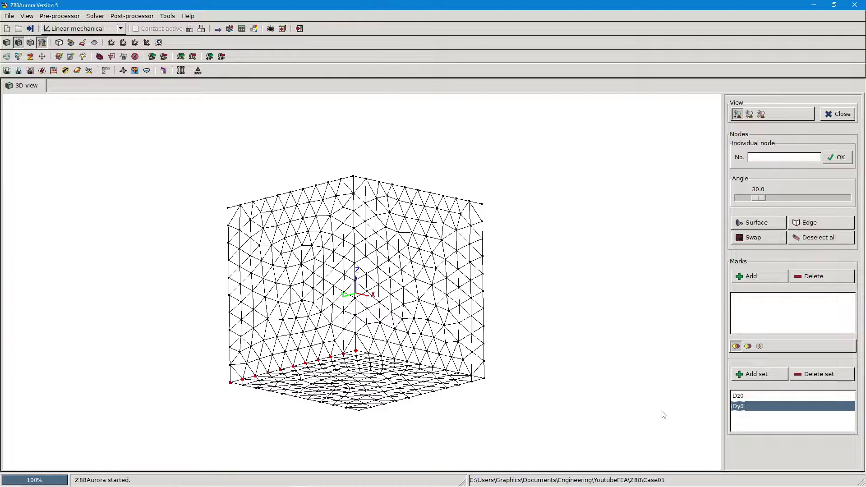
pyautogui.click(748, 375)
pyautogui.click(739, 416)
pyautogui.click(741, 417)
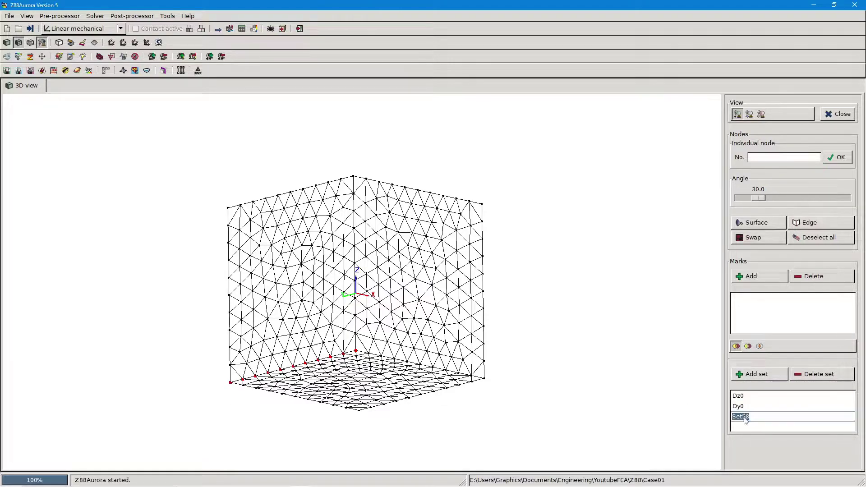
pyautogui.write('Dx0')
pyautogui.press('Return')
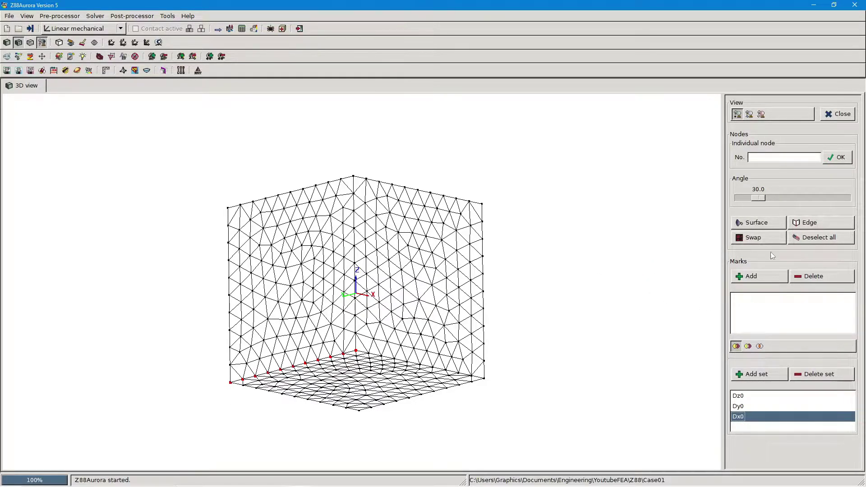
# Clear the node selection, switch to surface picking, and select the cube's entire top surface.
pyautogui.click(816, 238)
pyautogui.moveTo(392, 247); pyautogui.dragTo(383, 239, button='middle')
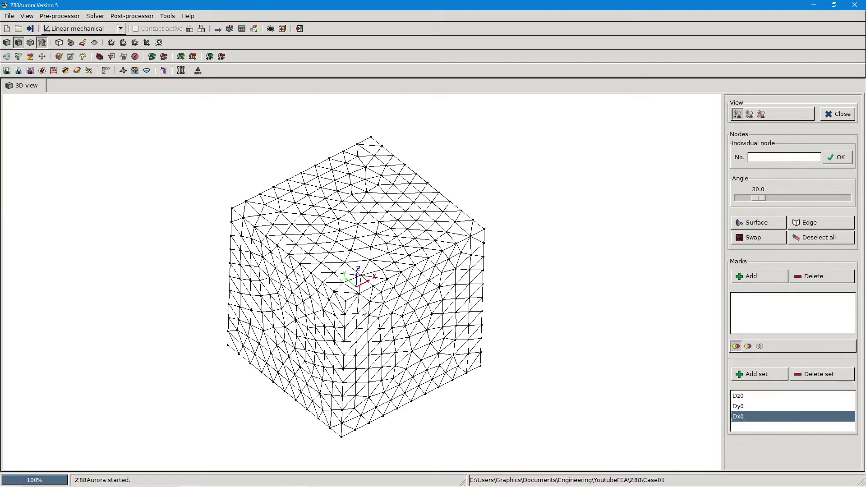
pyautogui.click(761, 115)
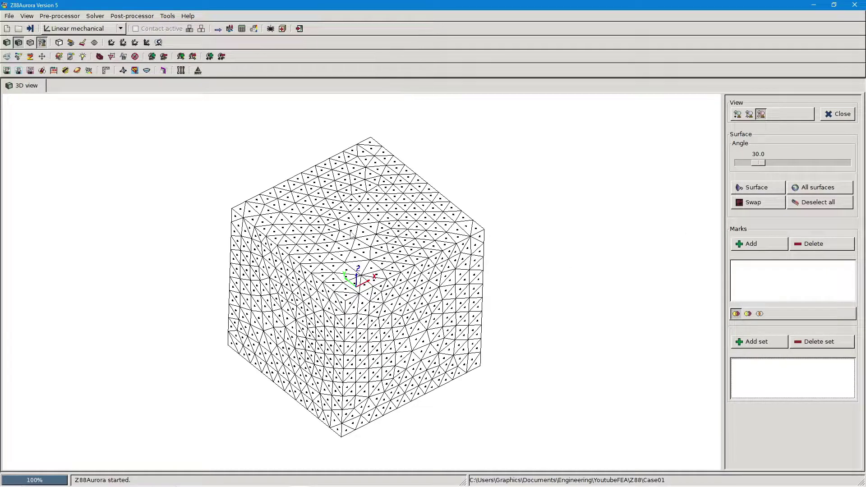
pyautogui.click(352, 233)
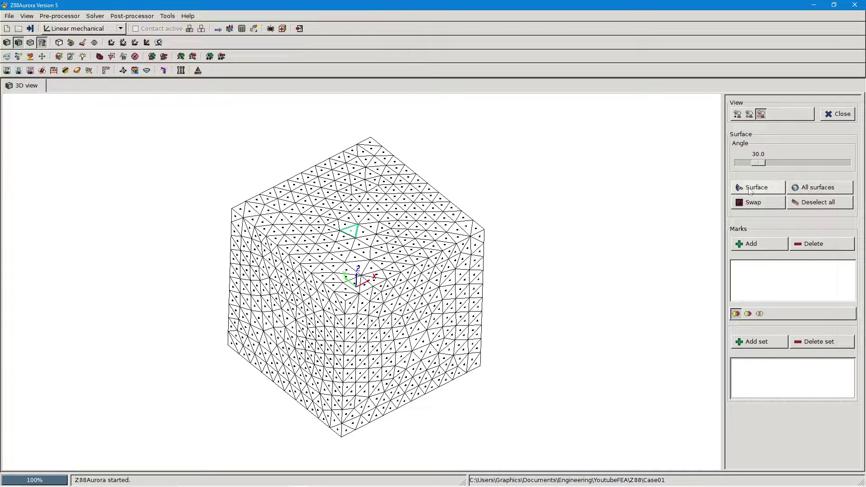
pyautogui.click(750, 189)
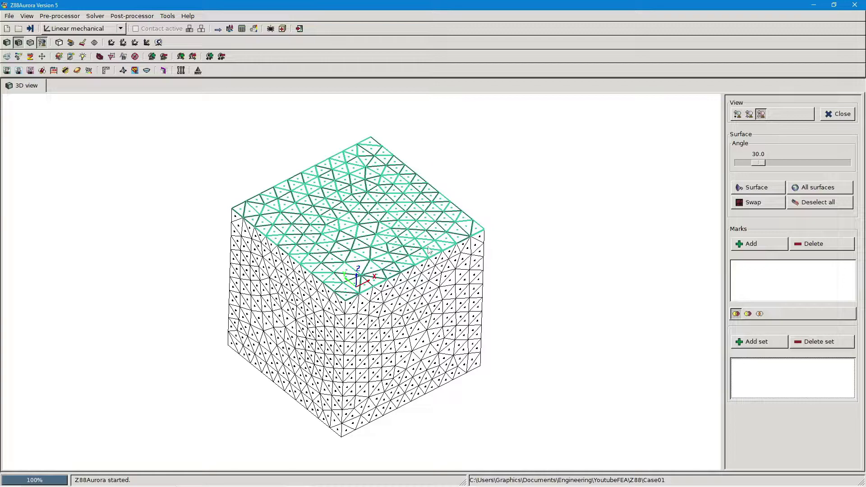
# Save the selected top surface as a surface set named Press and finish picking.
pyautogui.click(760, 341)
pyautogui.click(747, 367)
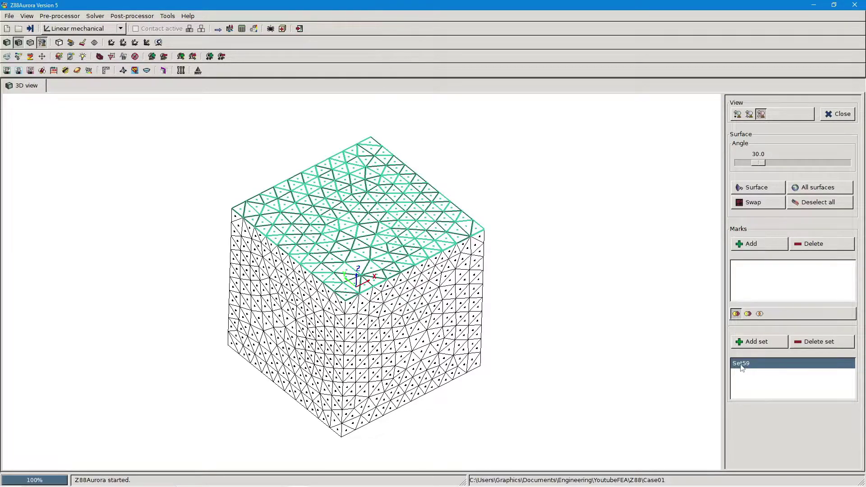
pyautogui.doubleClick(741, 364)
pyautogui.write('Pres')
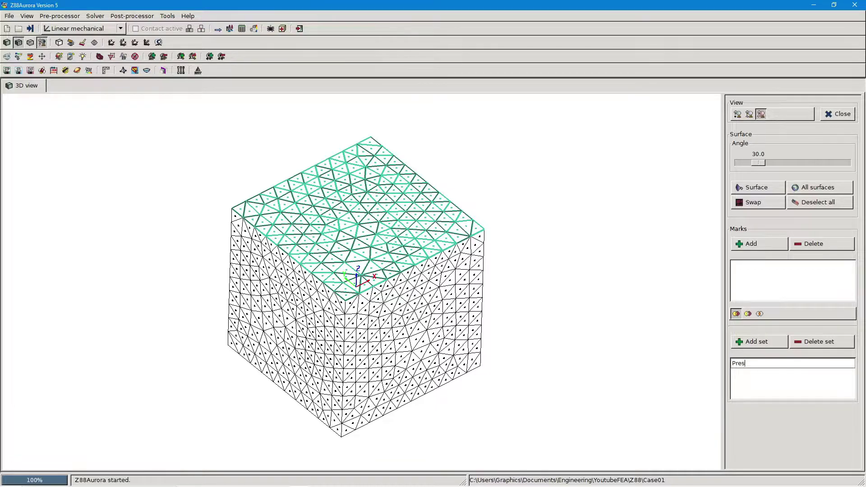
pyautogui.write('s')
pyautogui.press('Return')
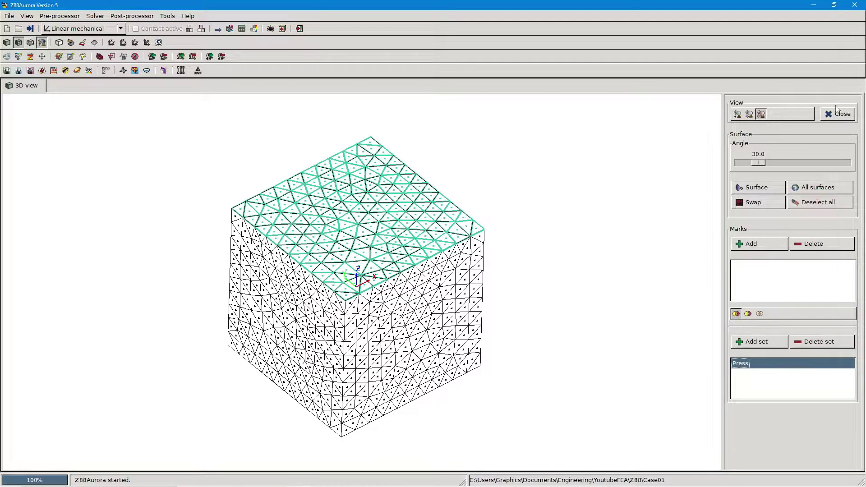
pyautogui.click(837, 113)
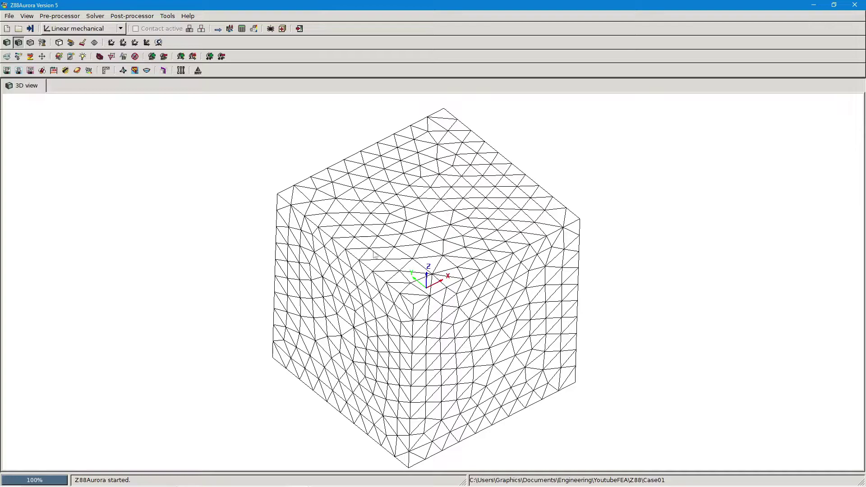
# Check the property details of Engineering steel E295 in the material database and assign that material to all elements.
pyautogui.click(230, 29)
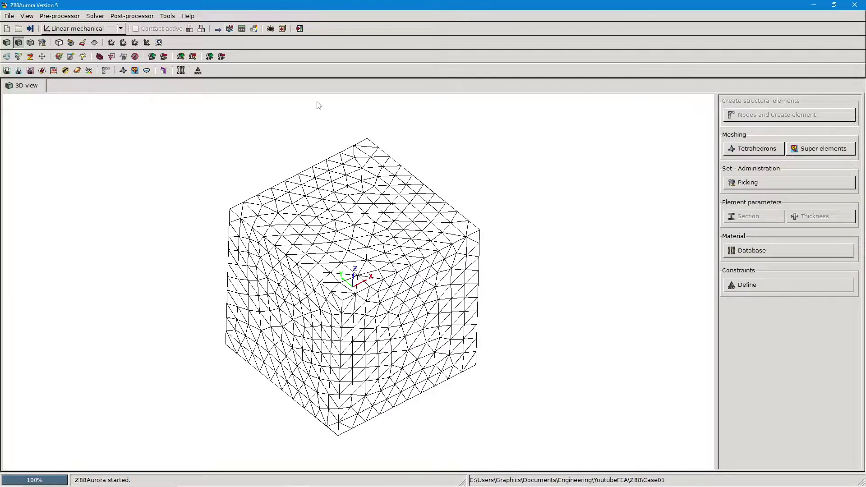
pyautogui.click(753, 185)
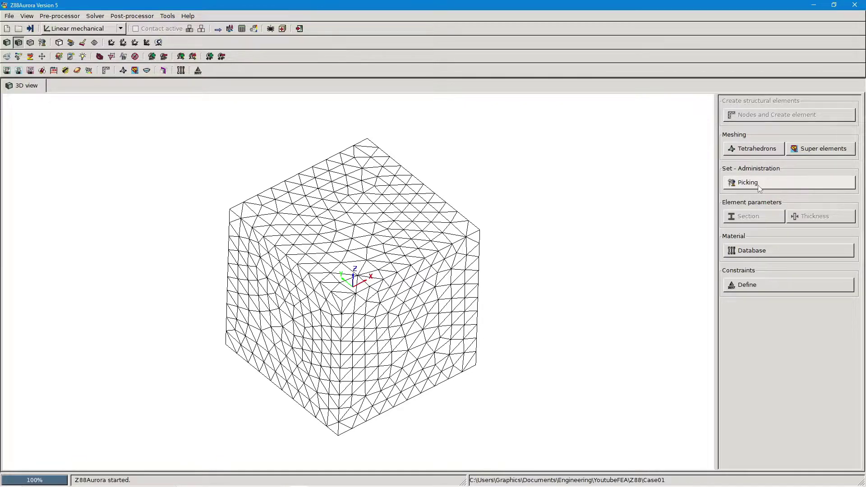
pyautogui.click(754, 252)
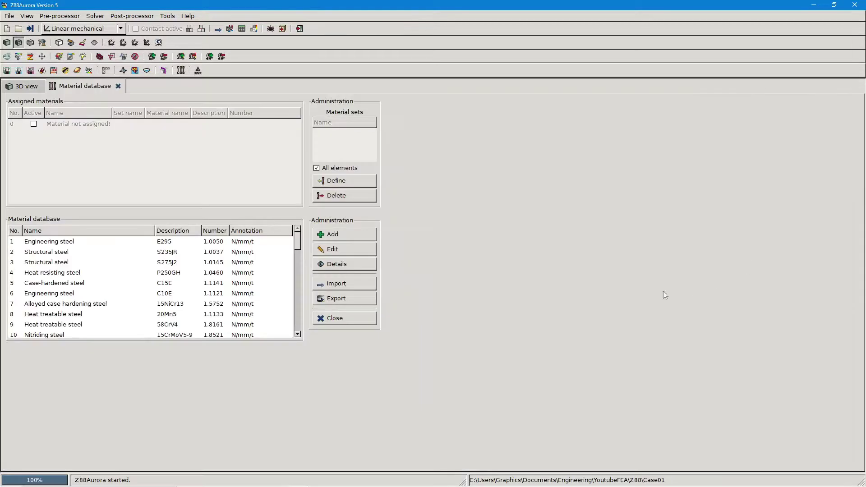
pyautogui.click(47, 243)
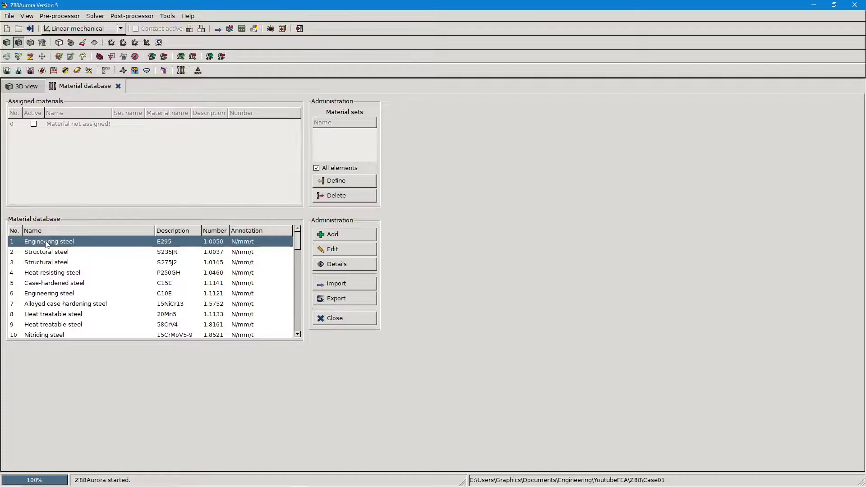
pyautogui.click(338, 264)
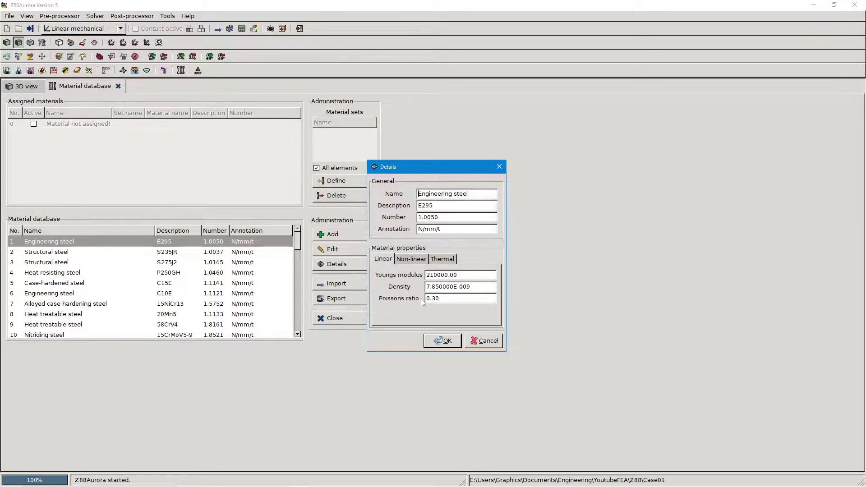
pyautogui.click(441, 341)
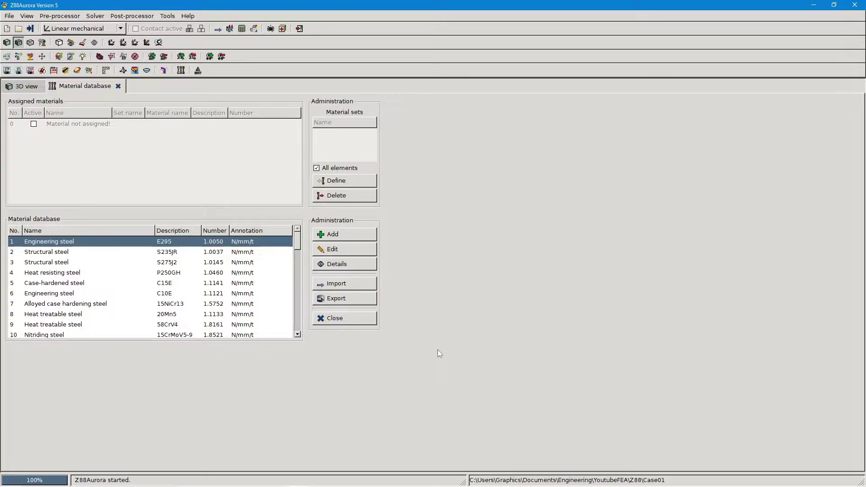
pyautogui.click(343, 182)
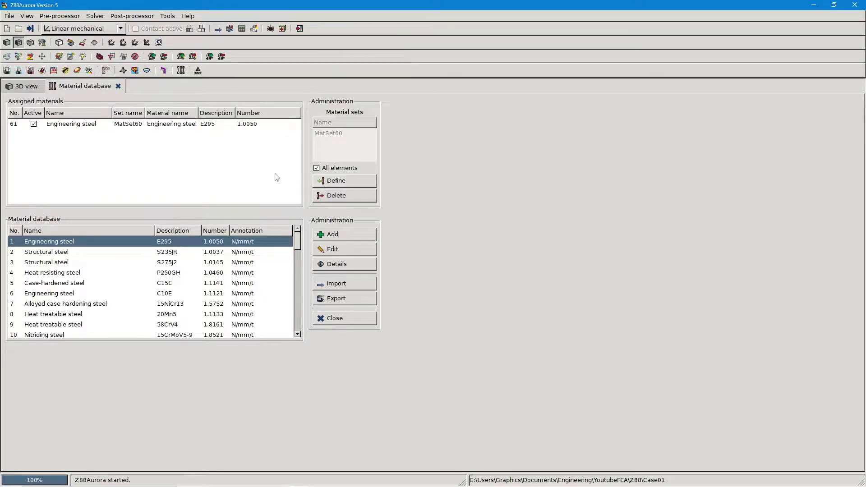
pyautogui.click(118, 87)
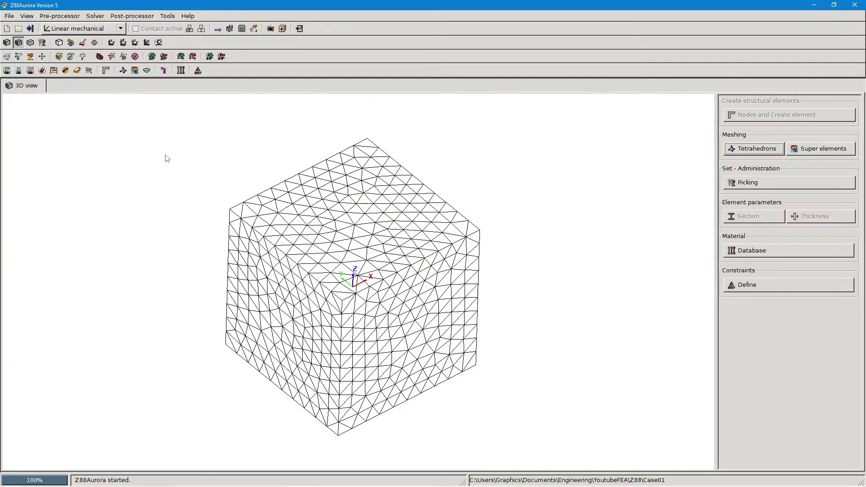
# Define a displacement constraint named Dz0 on node set Dz0, with a value of 0 in the Z direction.
pyautogui.click(753, 286)
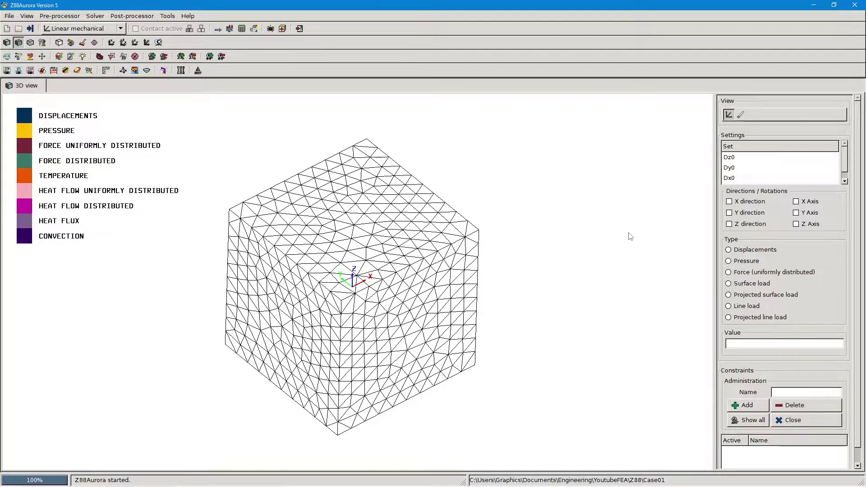
pyautogui.click(729, 157)
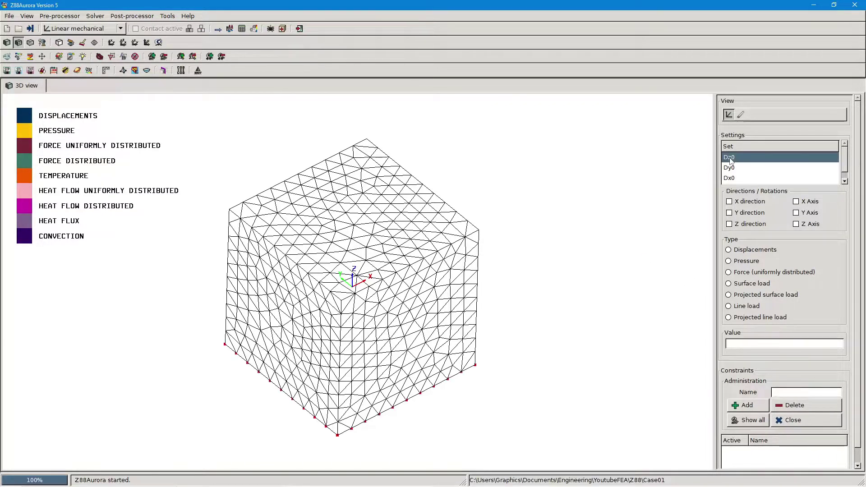
pyautogui.click(729, 224)
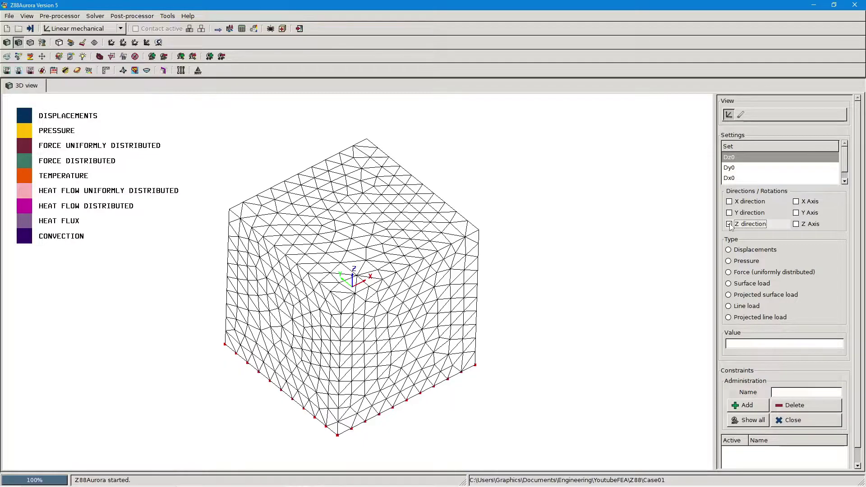
pyautogui.click(731, 250)
pyautogui.click(751, 342)
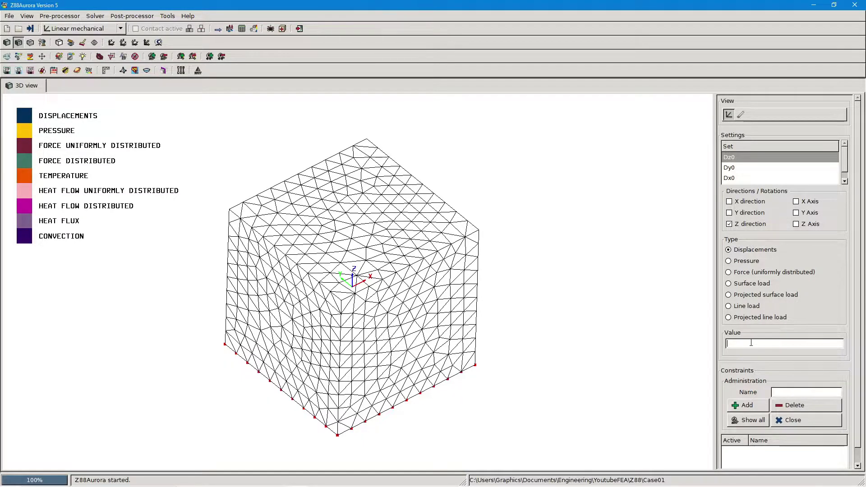
pyautogui.scroll(-1, 745, 392)
pyautogui.click(790, 377)
pyautogui.write('Dz0')
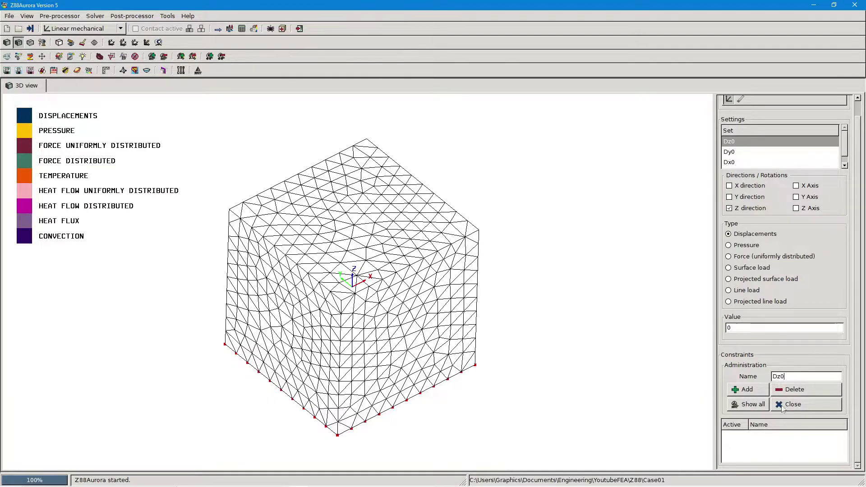
pyautogui.click(747, 389)
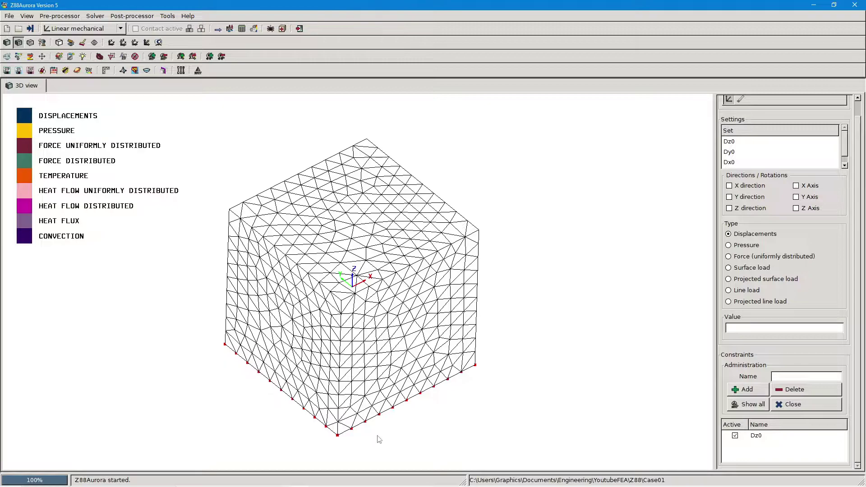
# Add a pressure constraint named Press on surface set Press, with a value of 1 and the Z direction enabled.
pyautogui.scroll(-1, 746, 165)
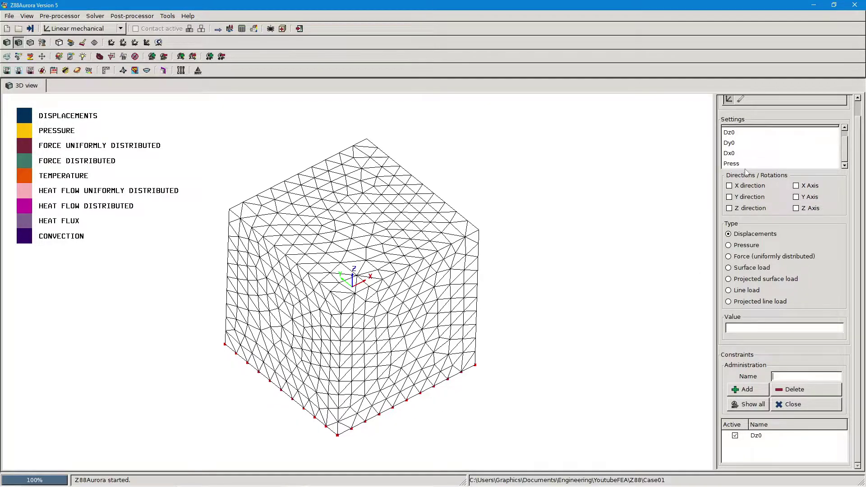
pyautogui.click(732, 163)
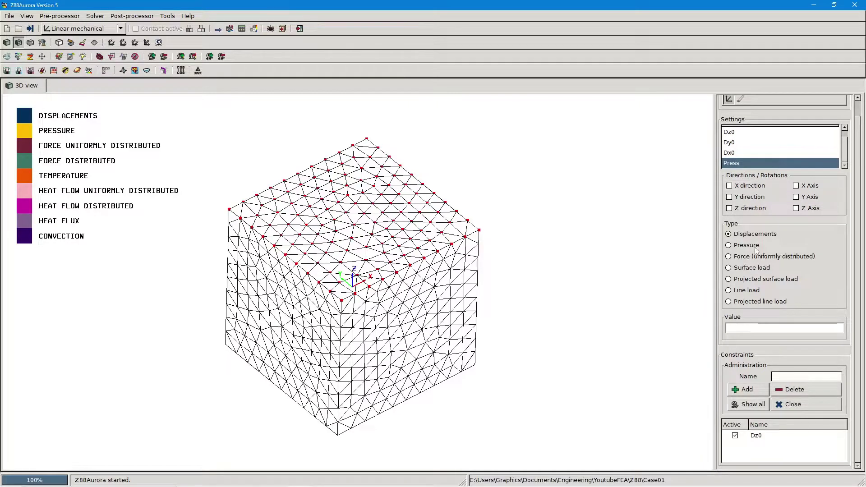
pyautogui.click(728, 246)
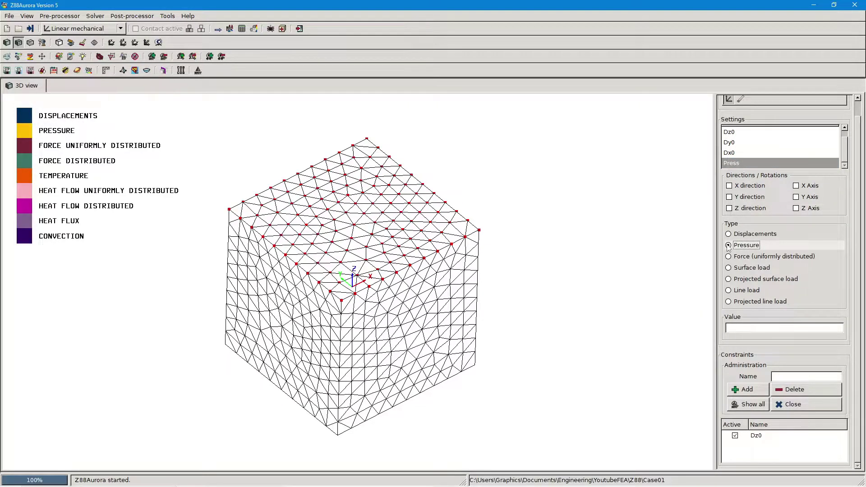
pyautogui.click(750, 327)
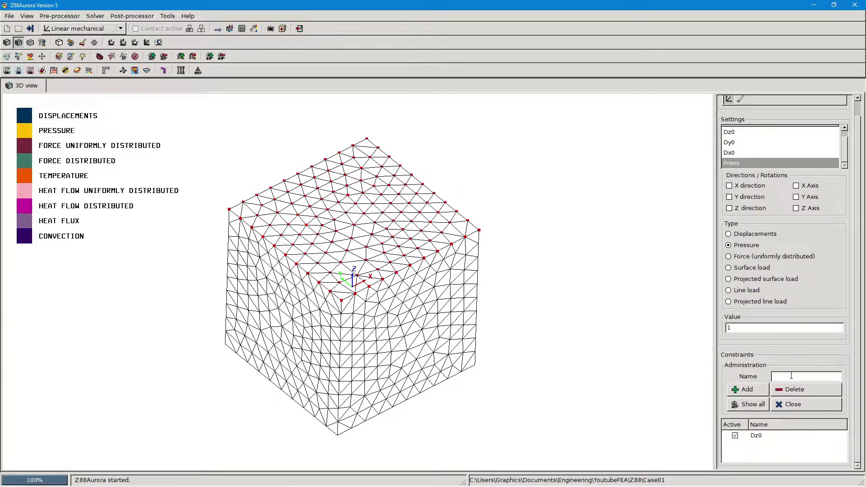
pyautogui.click(729, 208)
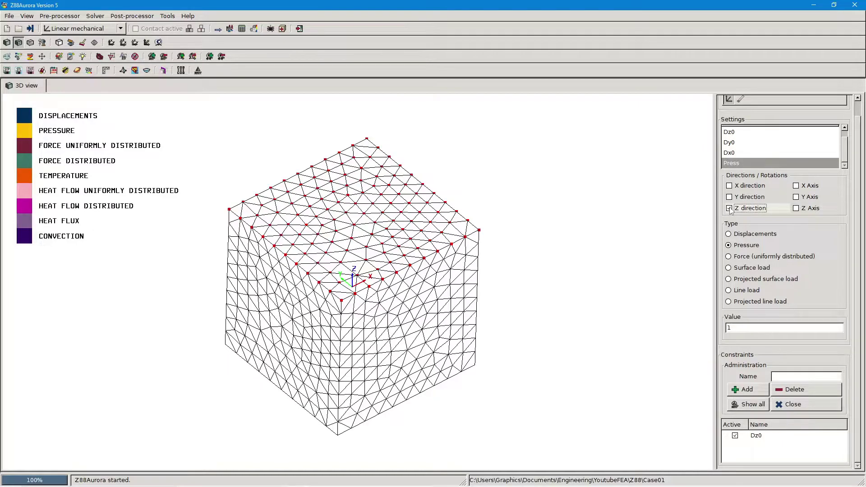
pyautogui.click(786, 376)
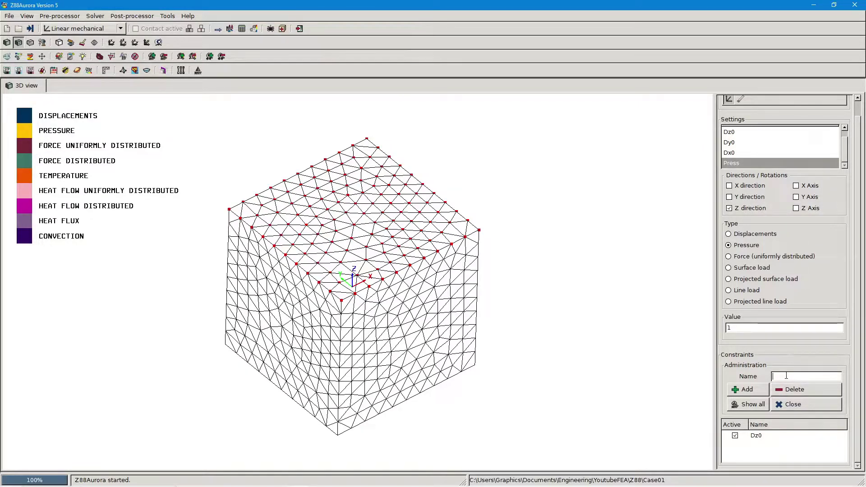
pyautogui.write('Prt')
pyautogui.write('ss')
pyautogui.click(745, 390)
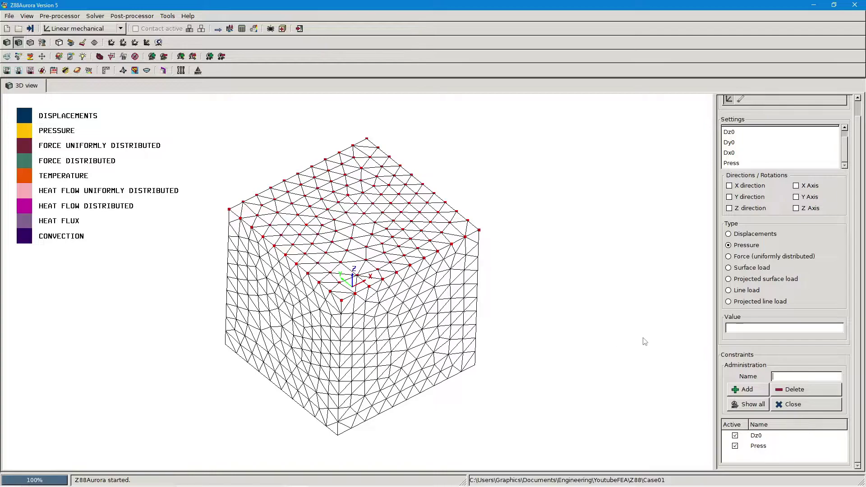
pyautogui.scroll(1, 786, 229)
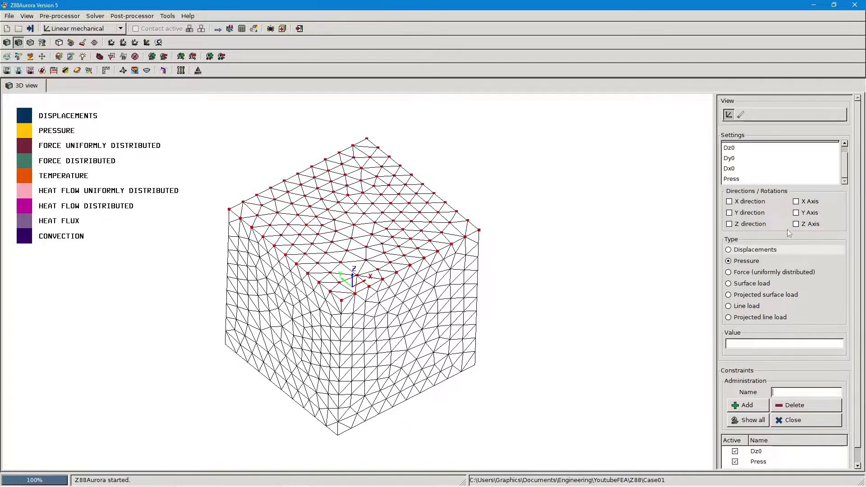
pyautogui.scroll(-1, 782, 270)
pyautogui.scroll(1, 775, 323)
pyautogui.moveTo(583, 205); pyautogui.dragTo(564, 193, button='right')
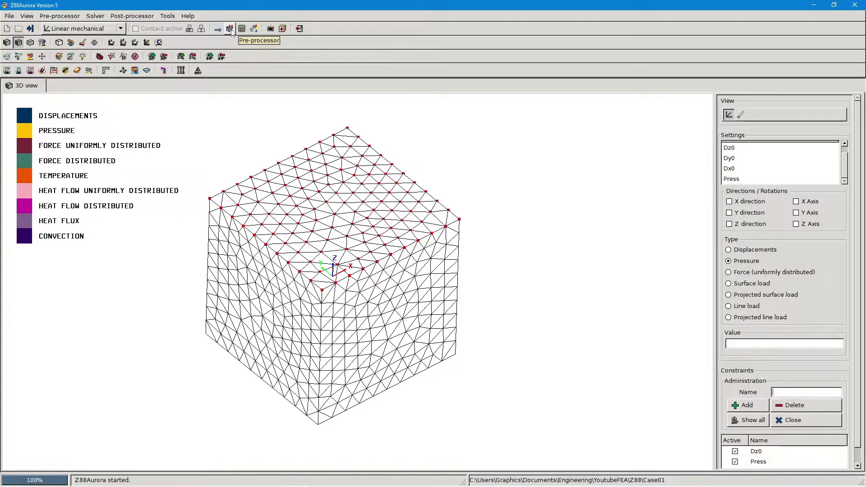
# Leave the constraint definition and run the calculation with the SICCG solver and von Mises stresses.
pyautogui.click(230, 29)
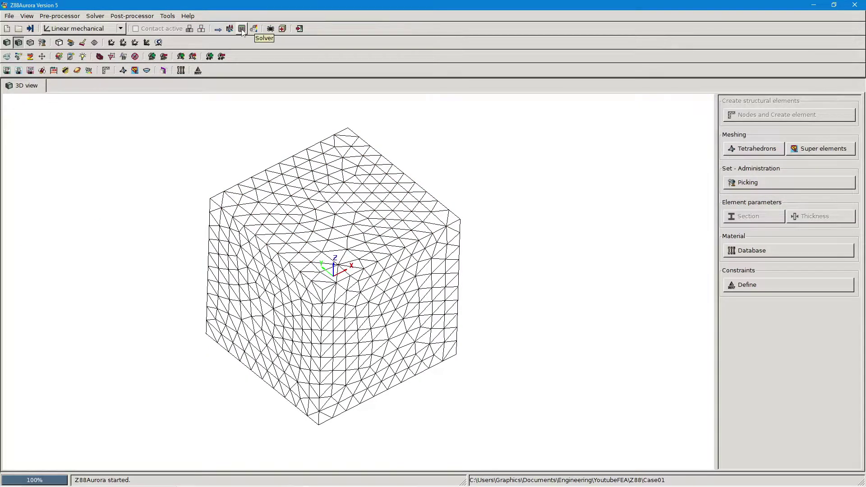
pyautogui.click(242, 28)
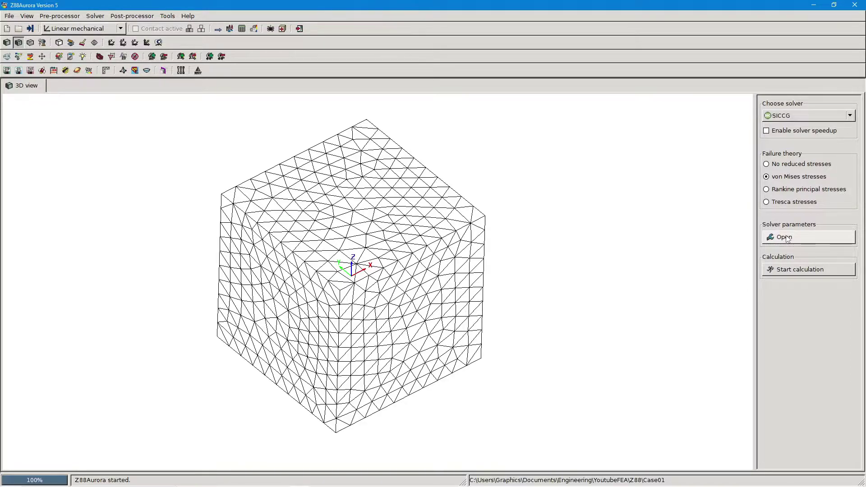
pyautogui.click(796, 270)
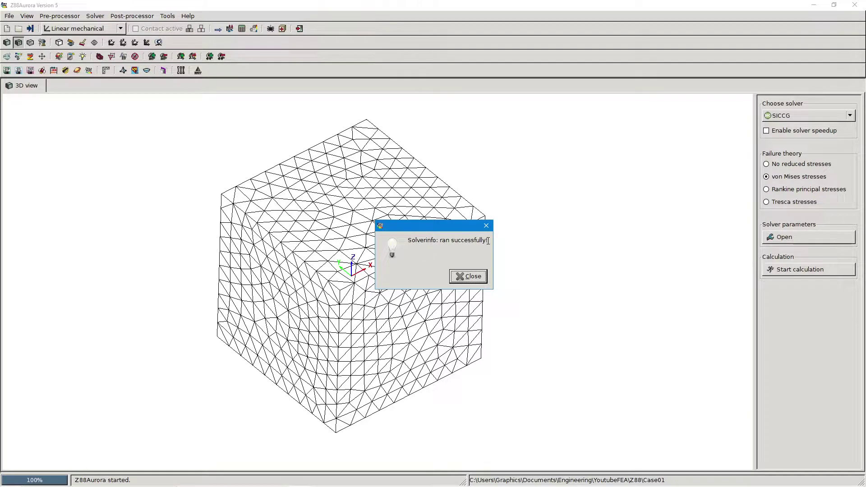
pyautogui.click(468, 277)
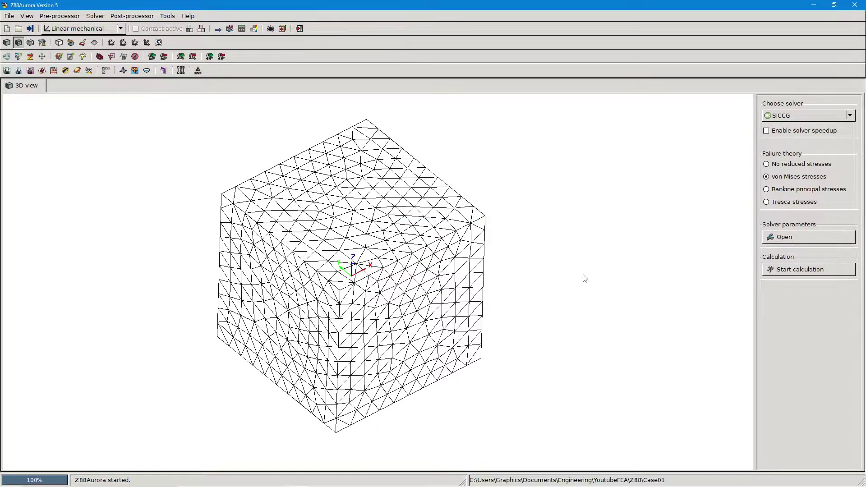
# Open the post-processor results and display the Z displacements on both the undeflected and deflected cube.
pyautogui.moveTo(375, 325); pyautogui.dragTo(384, 418)
pyautogui.moveTo(375, 448); pyautogui.dragTo(375, 374)
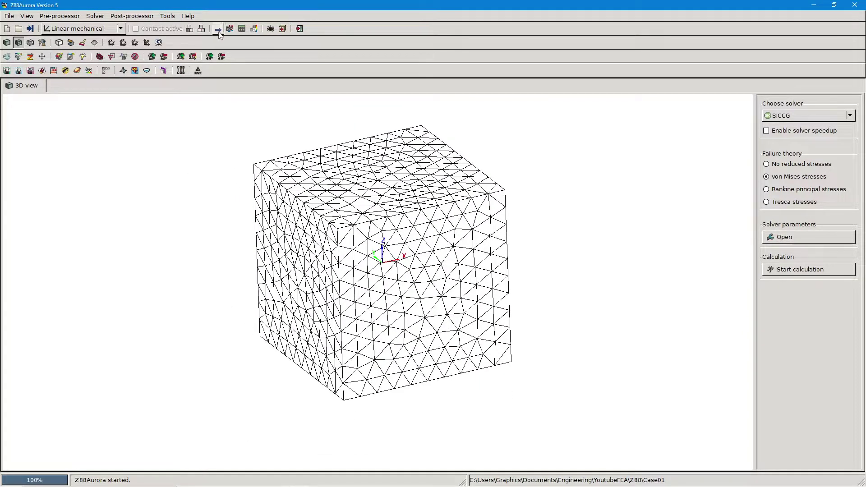
pyautogui.click(253, 30)
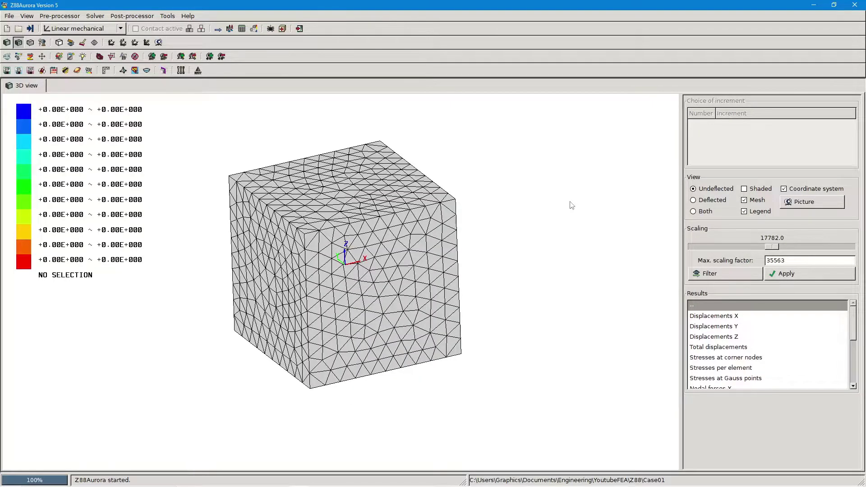
pyautogui.click(695, 212)
pyautogui.click(717, 341)
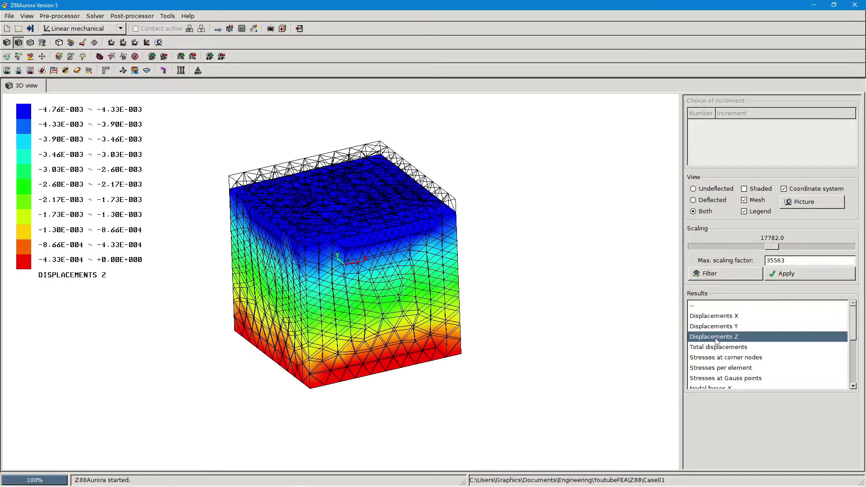
pyautogui.moveTo(408, 389); pyautogui.dragTo(345, 323)
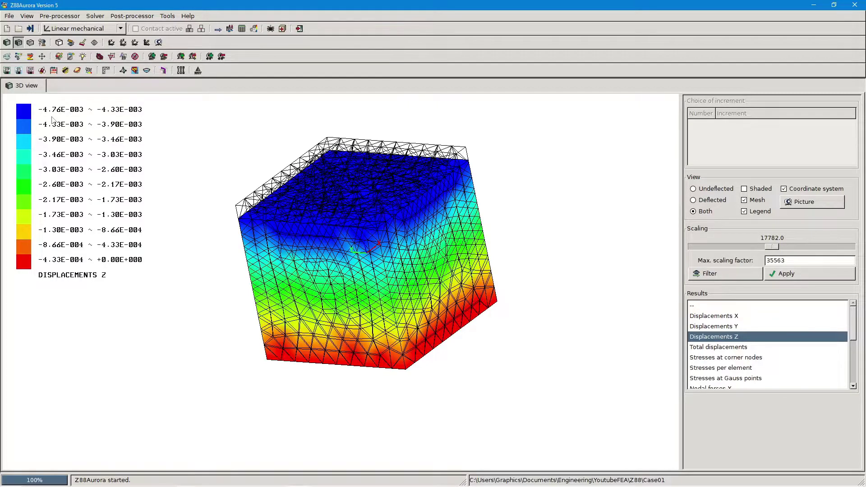
# Reduce the deflection scaling to 15585 and display the total displacements.
pyautogui.click(762, 249)
pyautogui.moveTo(762, 251)
pyautogui.mouseDown()
pyautogui.moveTo(672, 259)
pyautogui.moveTo(843, 259)
pyautogui.moveTo(763, 263)
pyautogui.mouseUp()
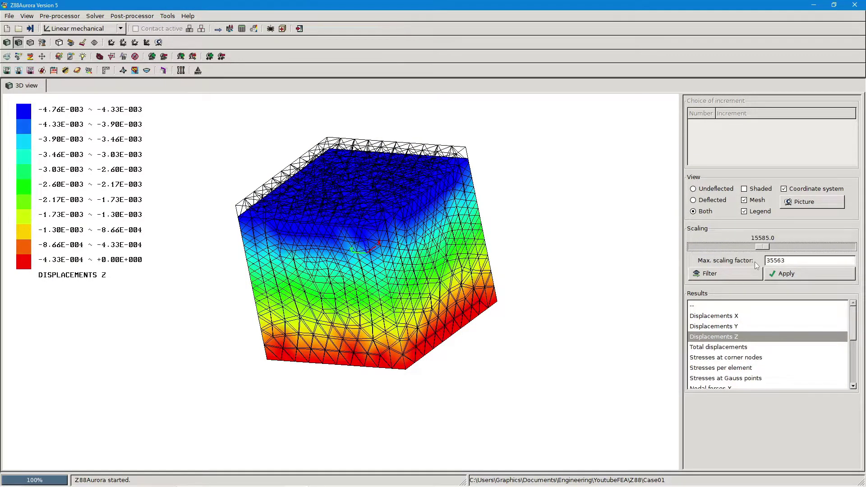
pyautogui.click(705, 348)
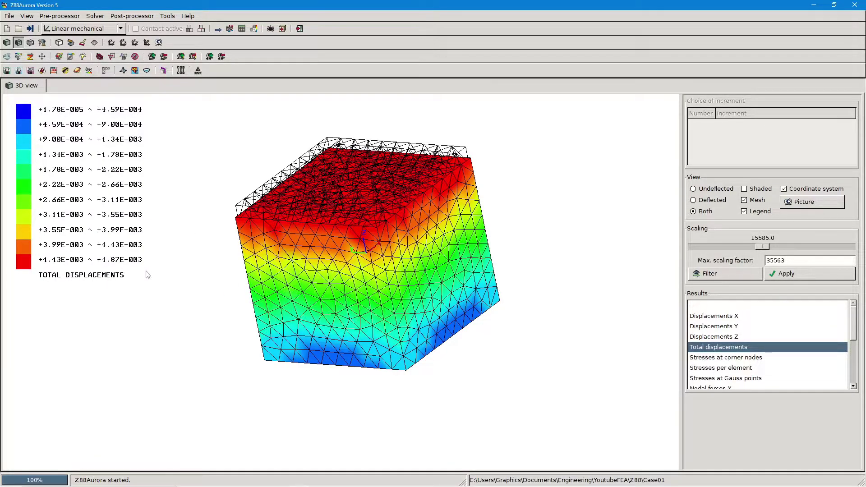
# Display the stresses at corner nodes and inspect their distribution over several faces of the cube.
pyautogui.click(713, 358)
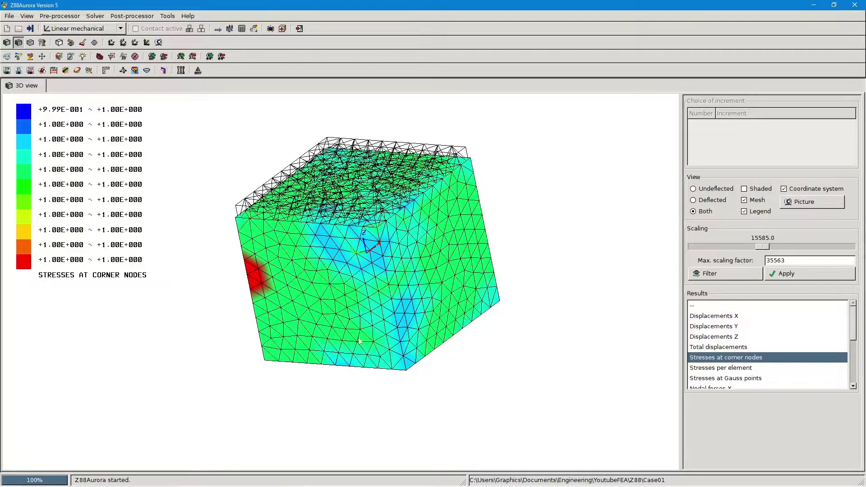
pyautogui.moveTo(335, 263)
pyautogui.mouseDown(button='right')
pyautogui.moveTo(374, 259)
pyautogui.moveTo(327, 264)
pyautogui.mouseUp(button='right')
pyautogui.moveTo(327, 268)
pyautogui.mouseDown()
pyautogui.moveTo(419, 137)
pyautogui.moveTo(335, 269)
pyautogui.mouseUp()
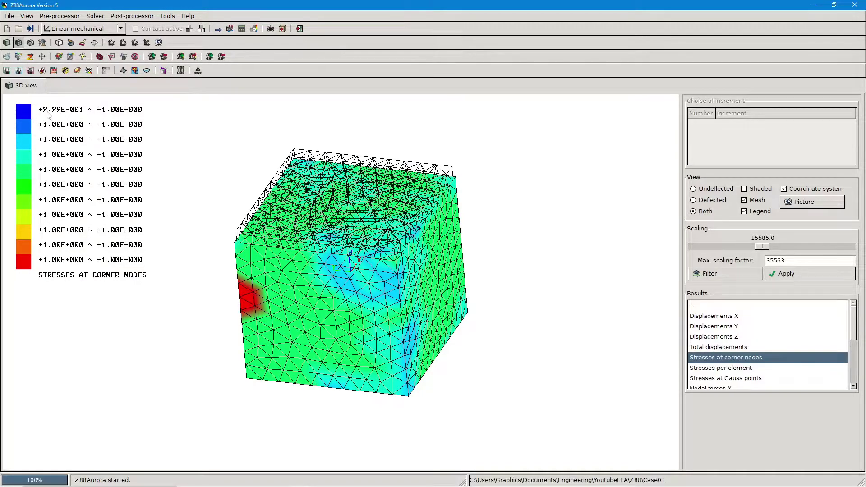
pyautogui.moveTo(369, 342); pyautogui.dragTo(355, 235, button='middle')
pyautogui.moveTo(330, 282); pyautogui.dragTo(430, 374, button='middle')
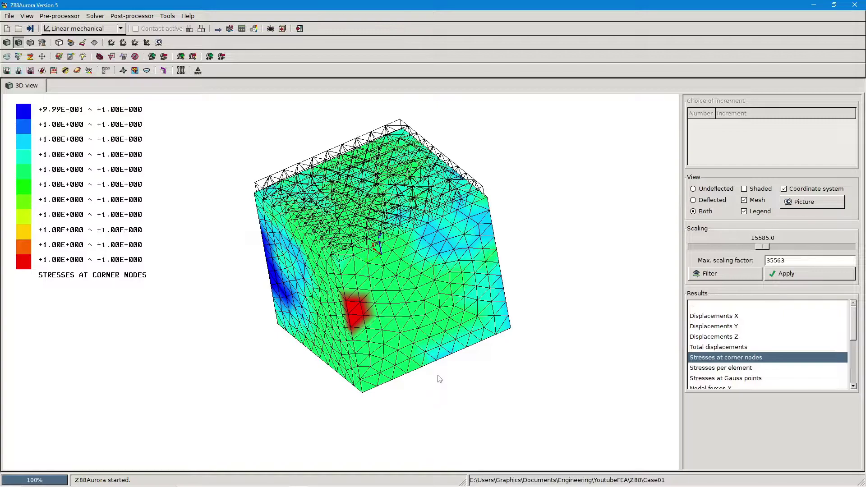
# Compare the stresses per element and at Gauss points, returning to the corner-node stresses to inspect the undeflected cube from below.
pyautogui.click(723, 368)
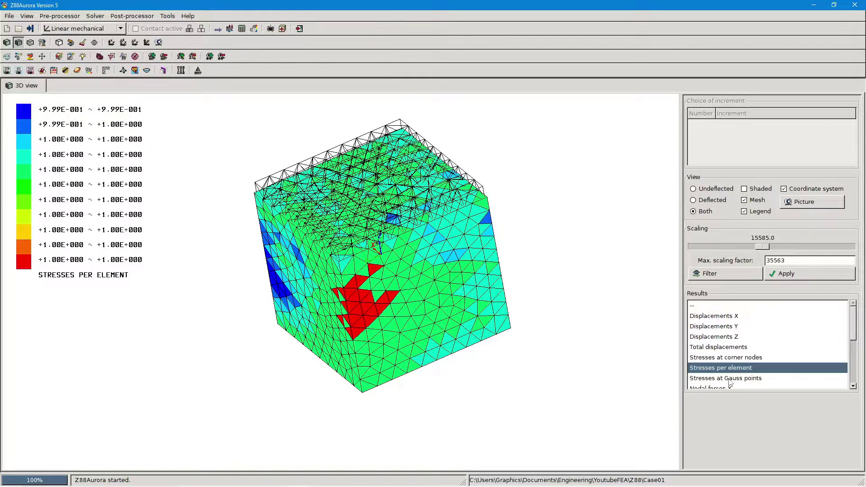
pyautogui.click(730, 379)
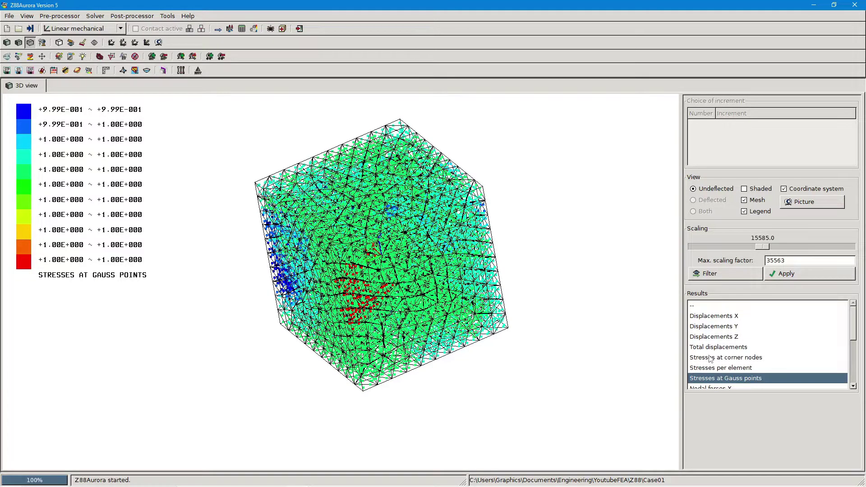
pyautogui.click(710, 359)
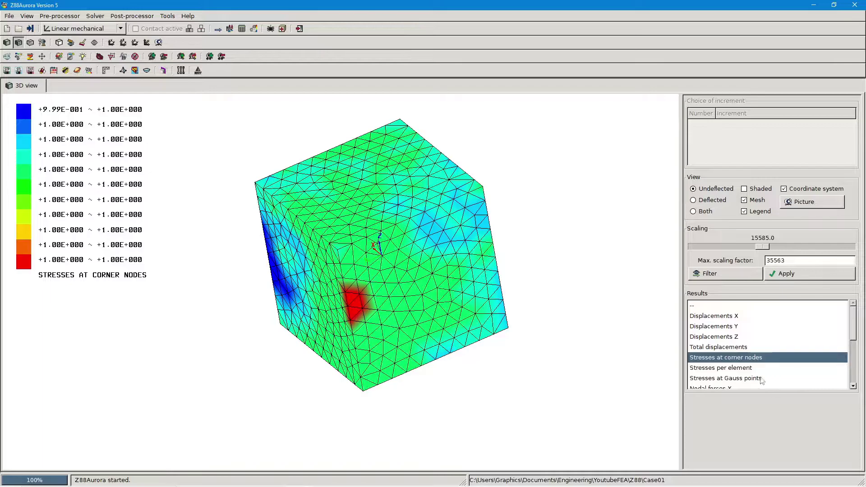
pyautogui.moveTo(361, 321); pyautogui.dragTo(412, 330)
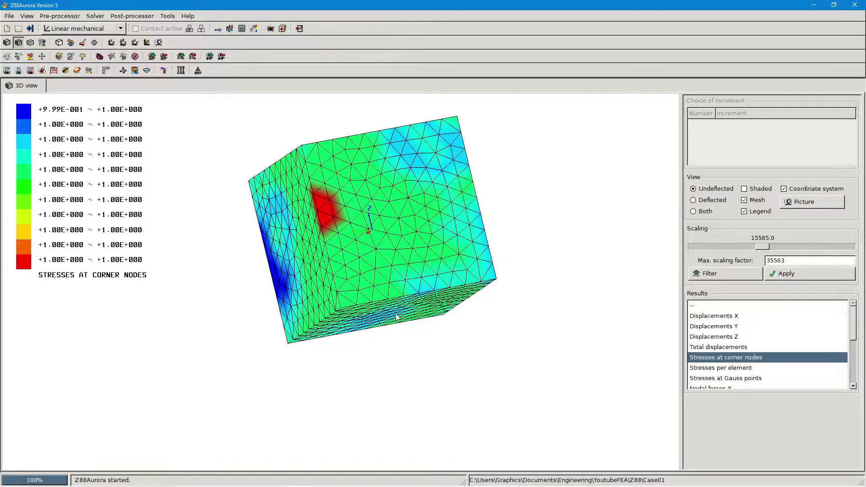
pyautogui.moveTo(407, 323); pyautogui.dragTo(396, 331)
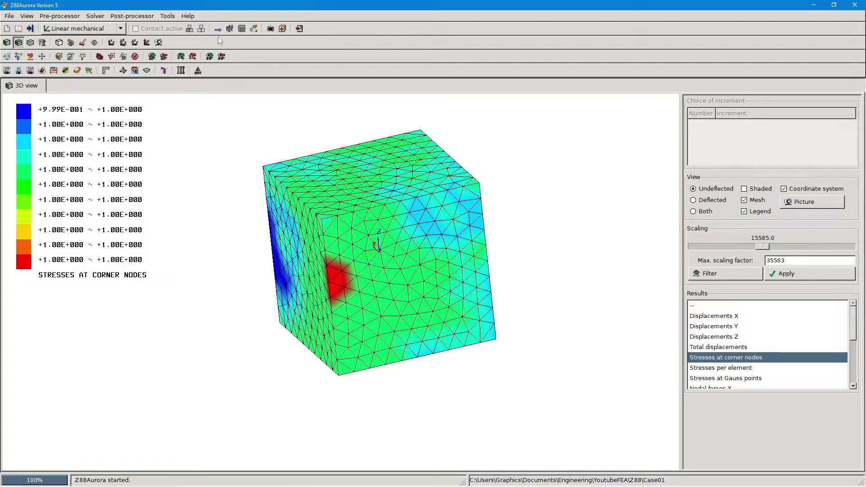
# Return to the pre-processor's constraint definition and add a Y-direction displacement constraint on node set Dy0.
pyautogui.click(230, 29)
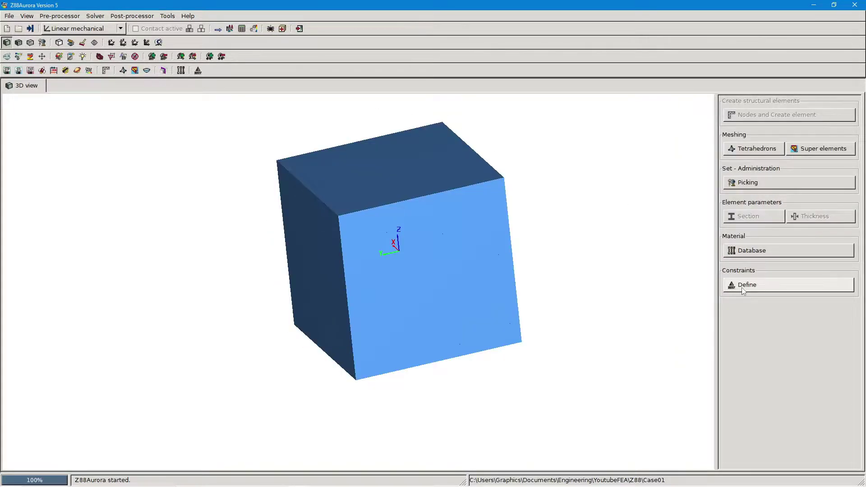
pyautogui.click(742, 286)
pyautogui.scroll(-1, 740, 317)
pyautogui.scroll(1, 739, 315)
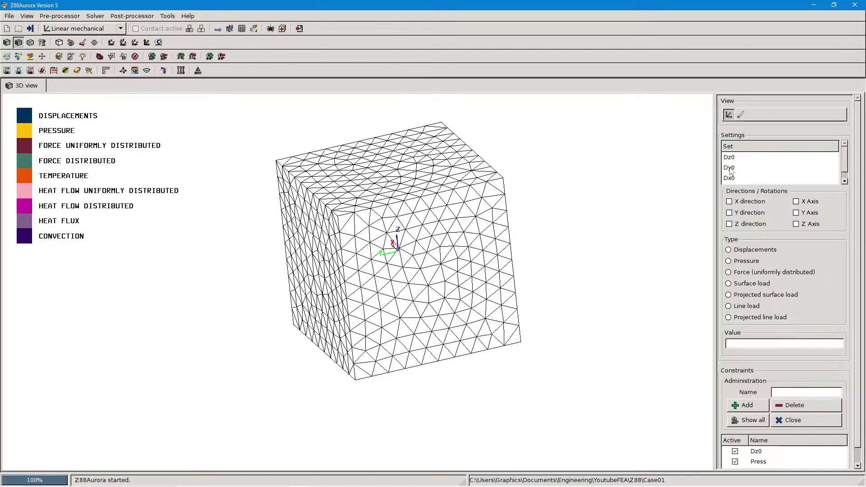
pyautogui.click(730, 169)
pyautogui.click(729, 213)
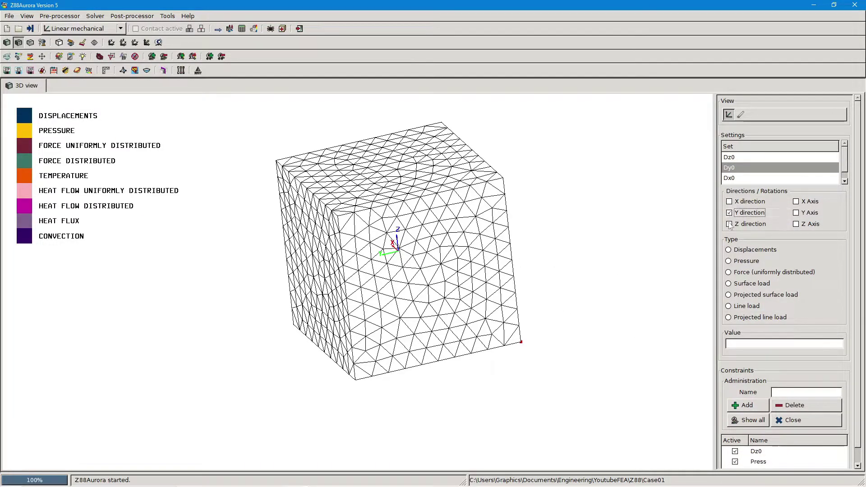
pyautogui.click(728, 251)
pyautogui.click(740, 344)
pyautogui.click(745, 406)
# Add a displacement constraint named Dx0 on node set Dx0 with a value of 0 in the X direction, and close the constraint definition.
pyautogui.click(729, 178)
pyautogui.click(729, 201)
pyautogui.click(750, 343)
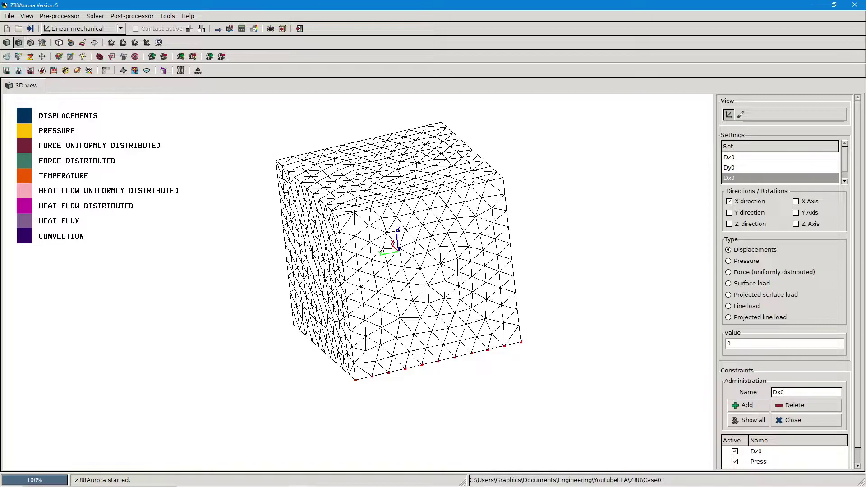
pyautogui.click(744, 406)
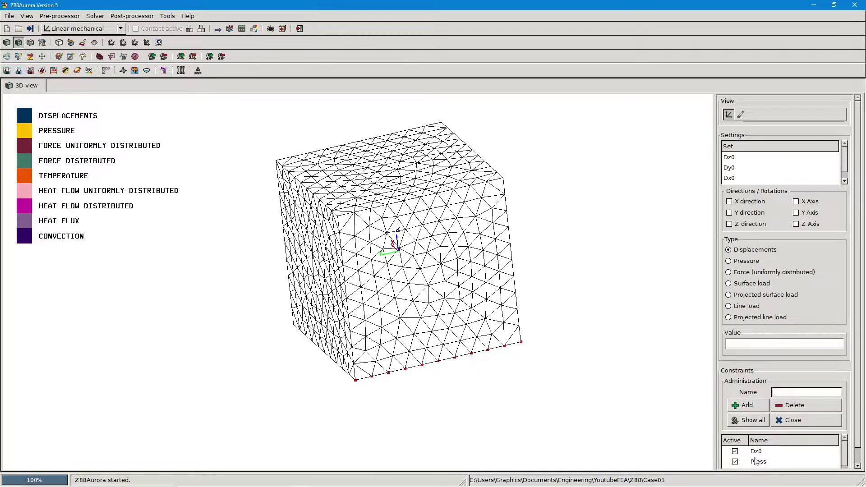
pyautogui.scroll(1, 755, 460)
pyautogui.click(779, 420)
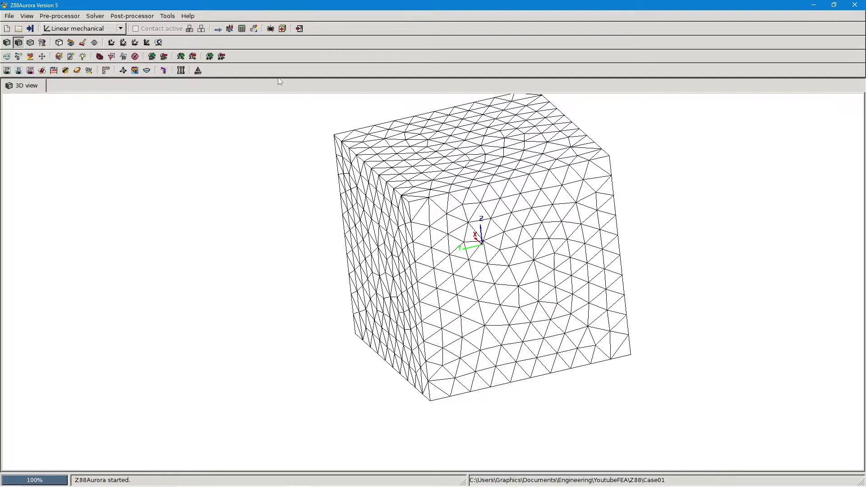
# Rerun the calculation with the SICCG solver and von Mises stresses.
pyautogui.click(252, 28)
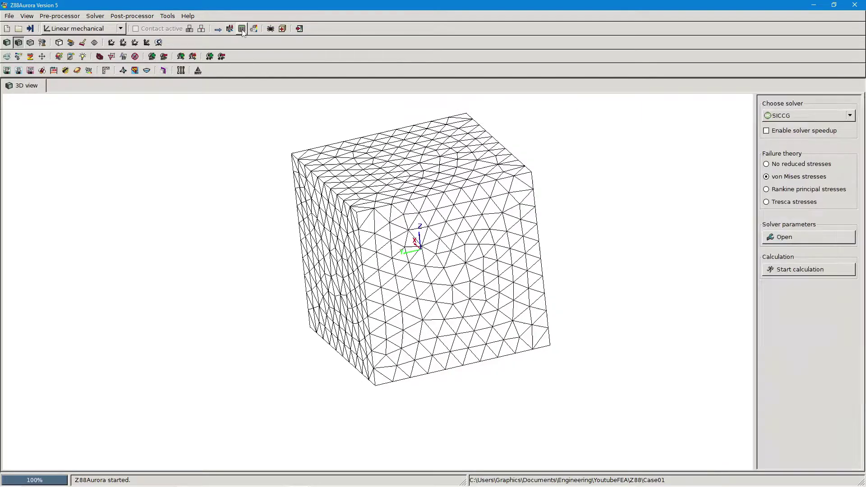
pyautogui.click(798, 269)
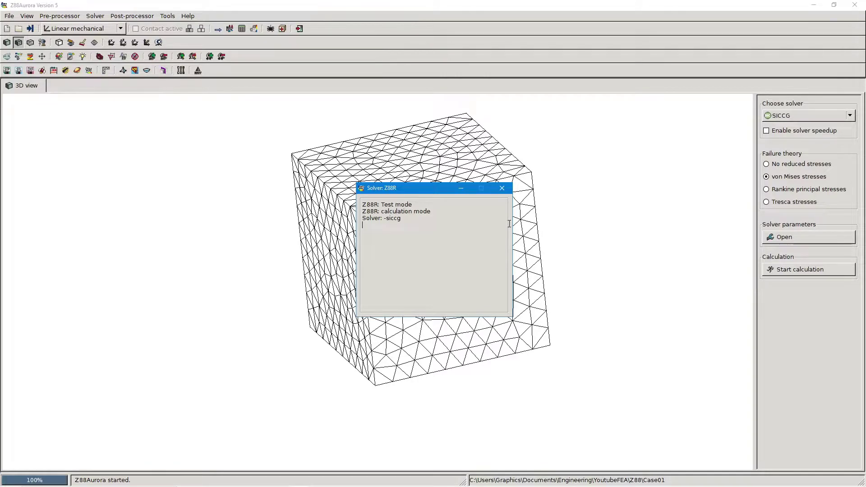
pyautogui.click(469, 276)
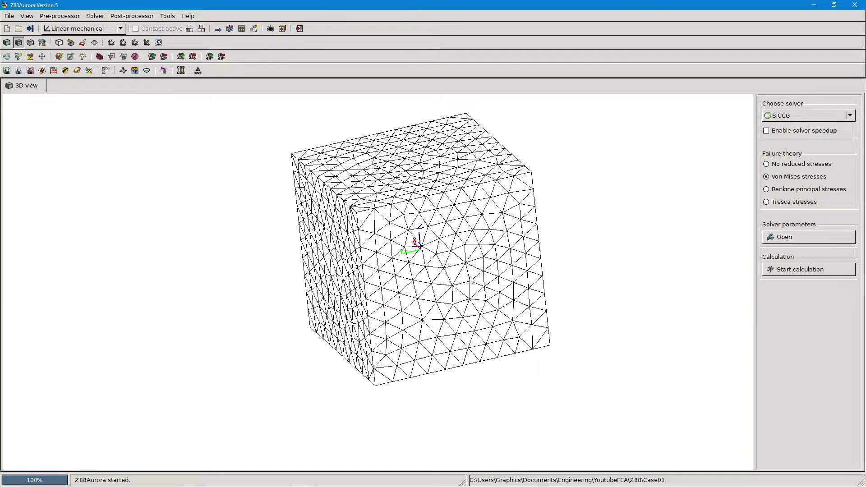
# Display the Z displacements of the new solution on both the undeflected and deflected cube.
pyautogui.click(253, 28)
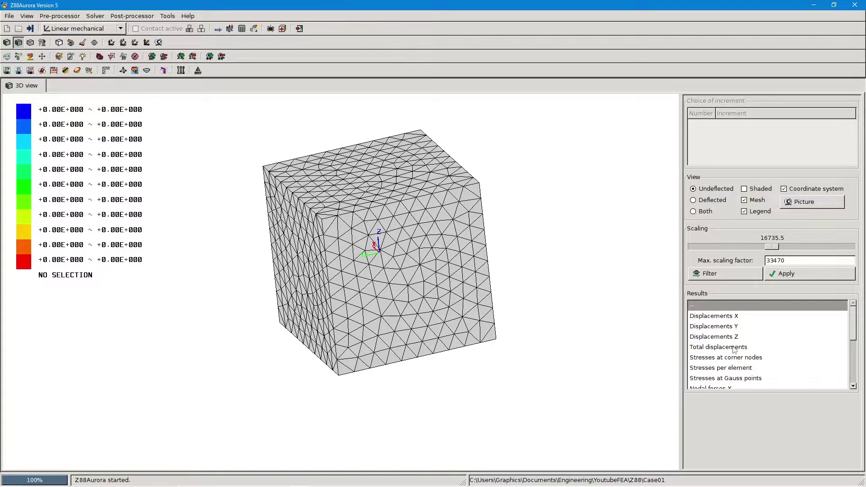
pyautogui.click(719, 338)
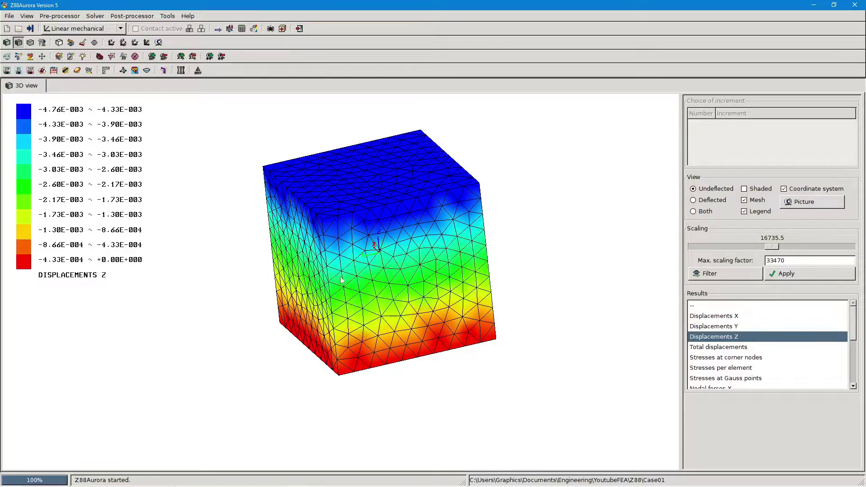
pyautogui.moveTo(363, 309); pyautogui.dragTo(421, 164)
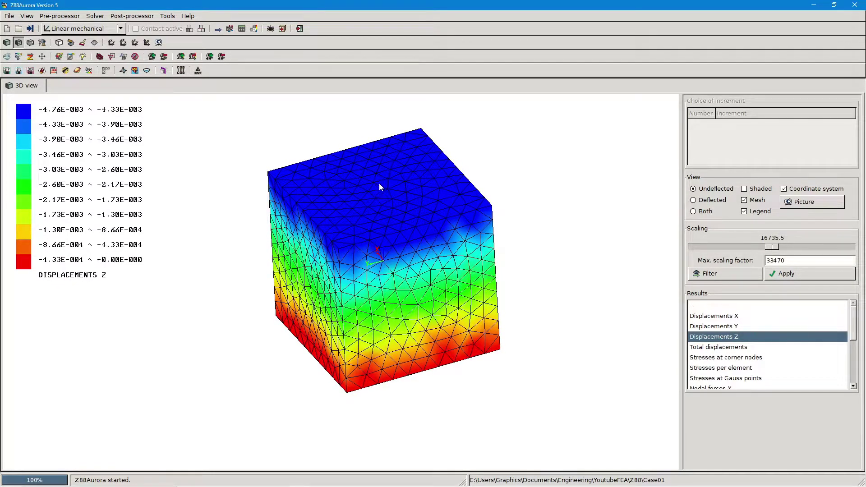
pyautogui.click(696, 211)
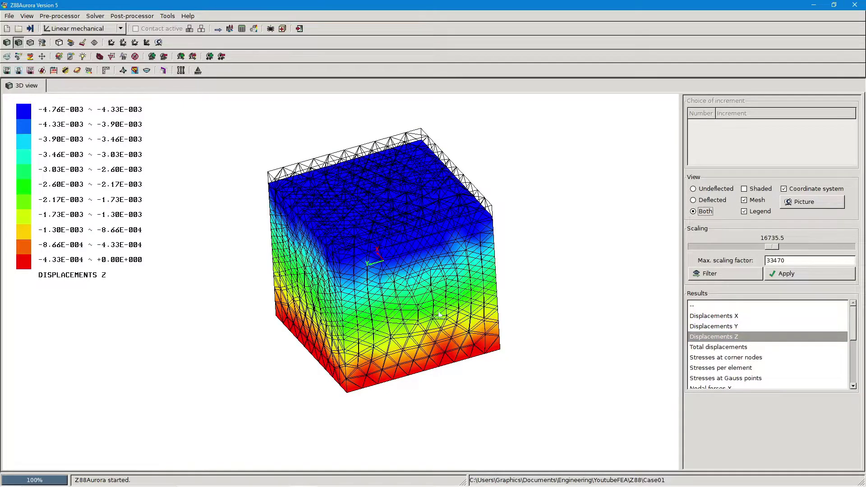
pyautogui.moveTo(423, 289); pyautogui.dragTo(400, 306)
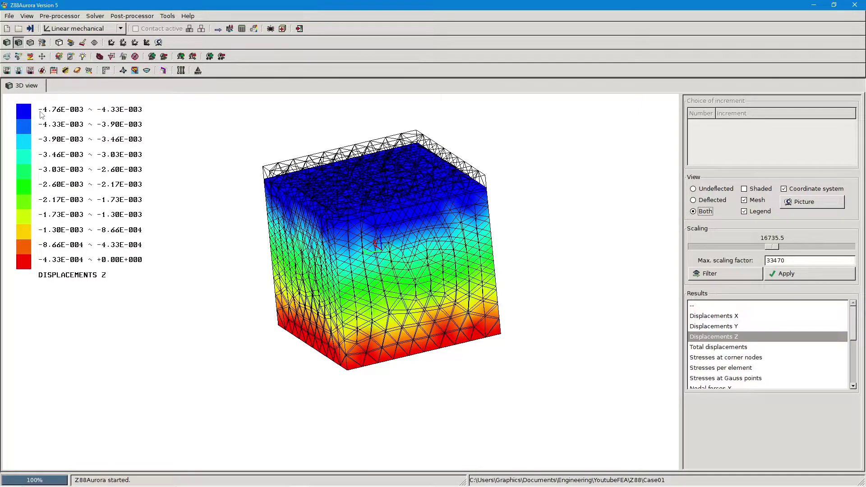
# Examine the total displacements and the corner-node stresses of the new solution, including the stress pattern on the cube's underside.
pyautogui.click(721, 347)
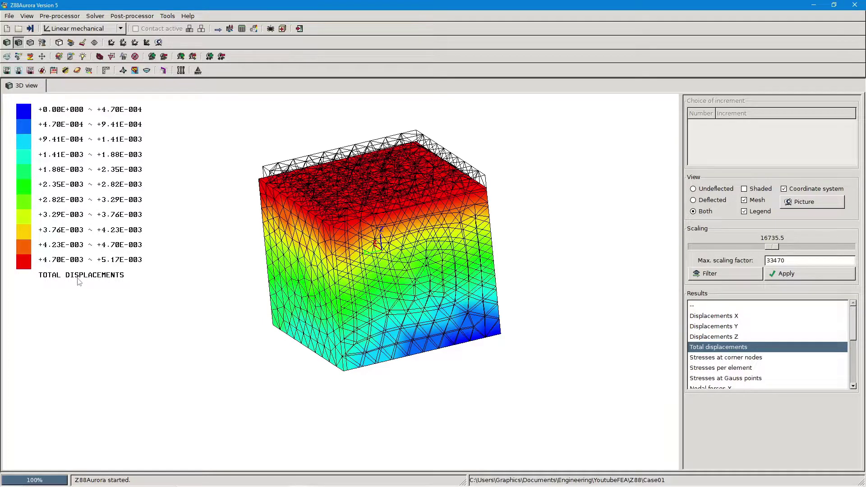
pyautogui.click(724, 357)
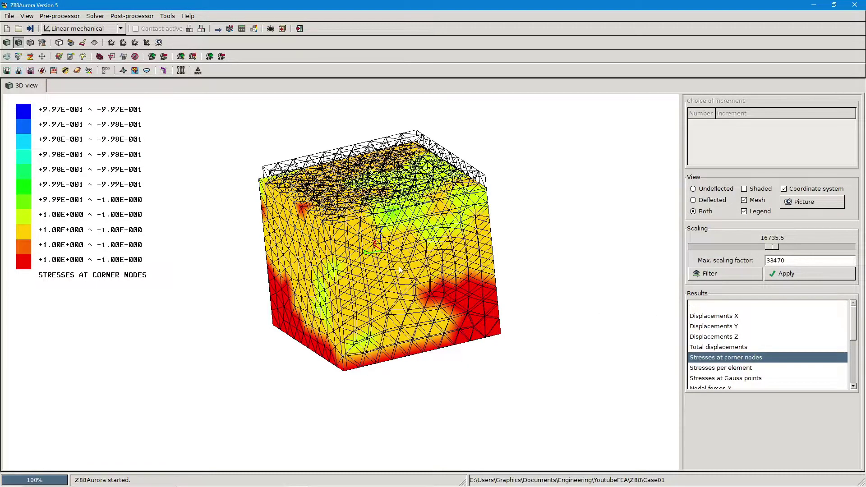
pyautogui.moveTo(387, 279); pyautogui.dragTo(388, 141)
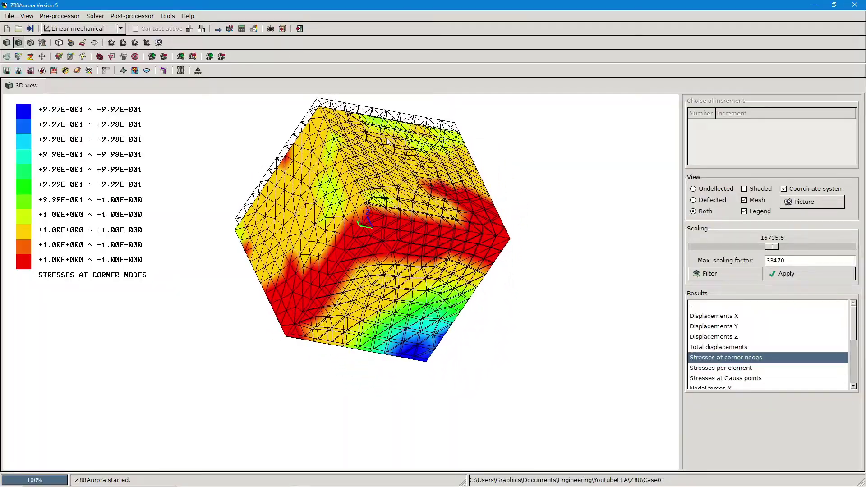
pyautogui.moveTo(379, 179); pyautogui.dragTo(326, 301)
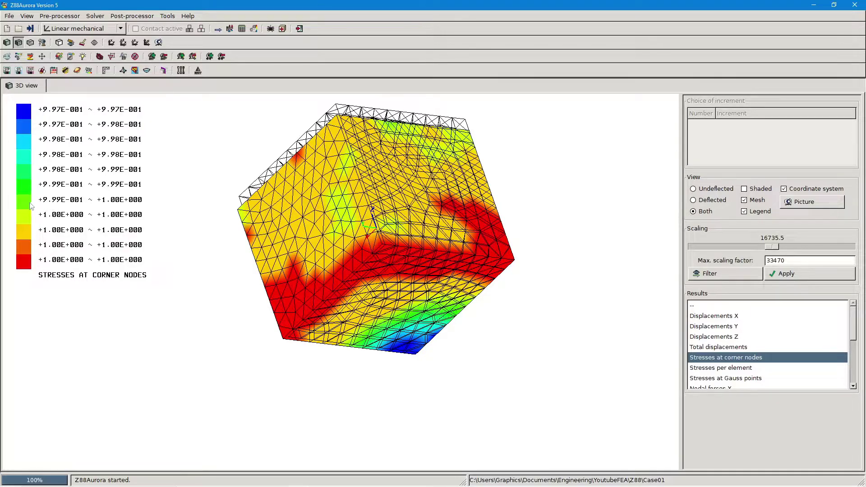
pyautogui.moveTo(467, 330); pyautogui.dragTo(311, 250)
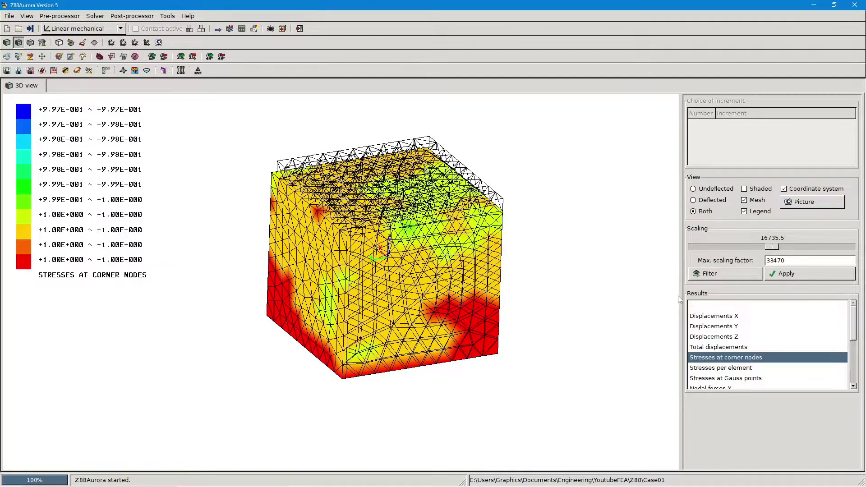
# Delete the Dy0, Dx0 and Dz0 displacement constraints, leaving the Press constraint in place.
pyautogui.click(229, 28)
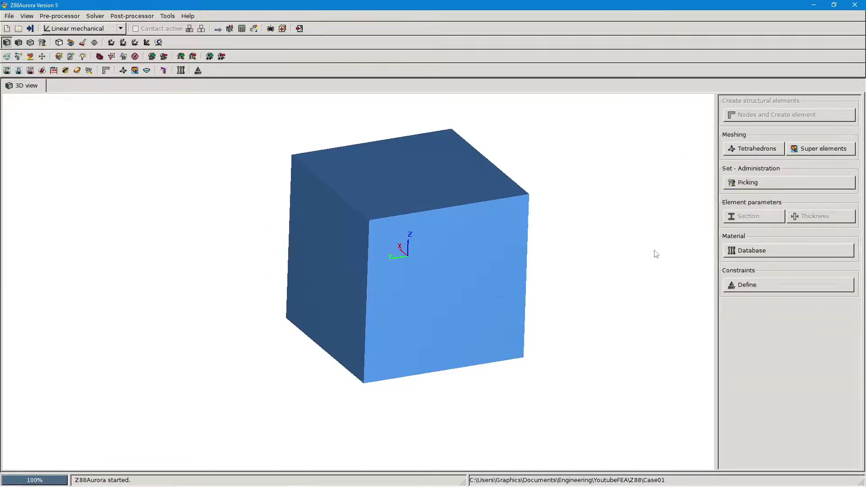
pyautogui.click(756, 285)
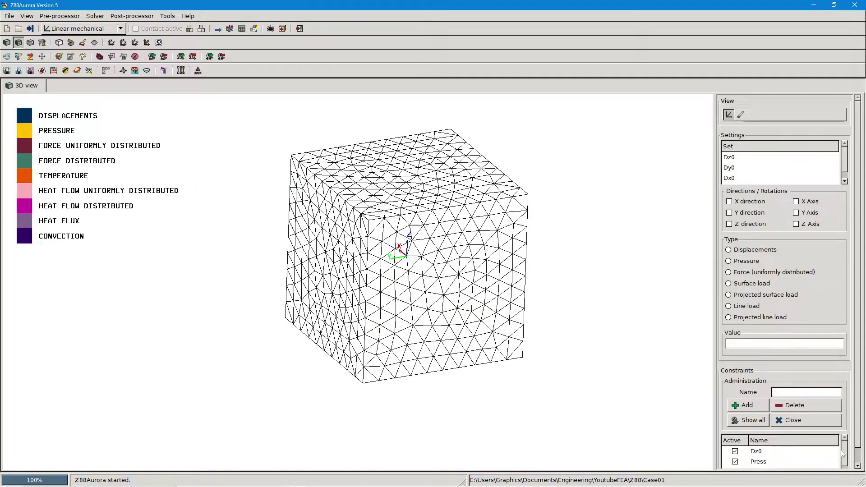
pyautogui.click(858, 464)
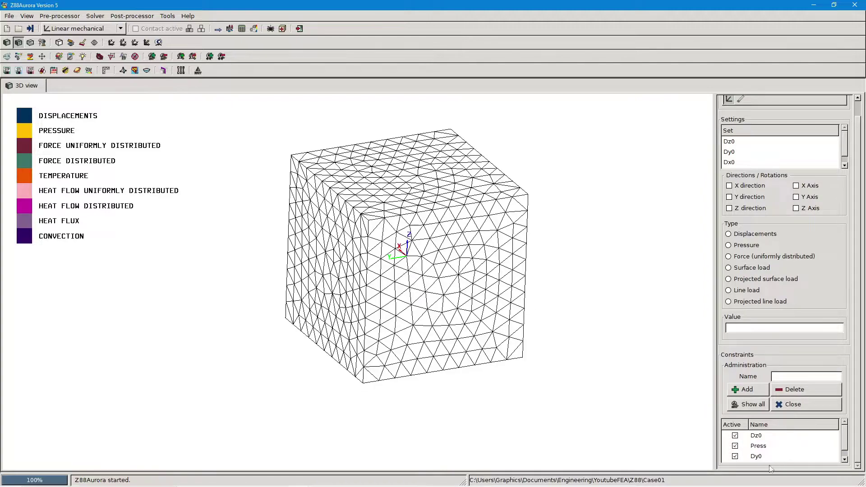
pyautogui.click(756, 456)
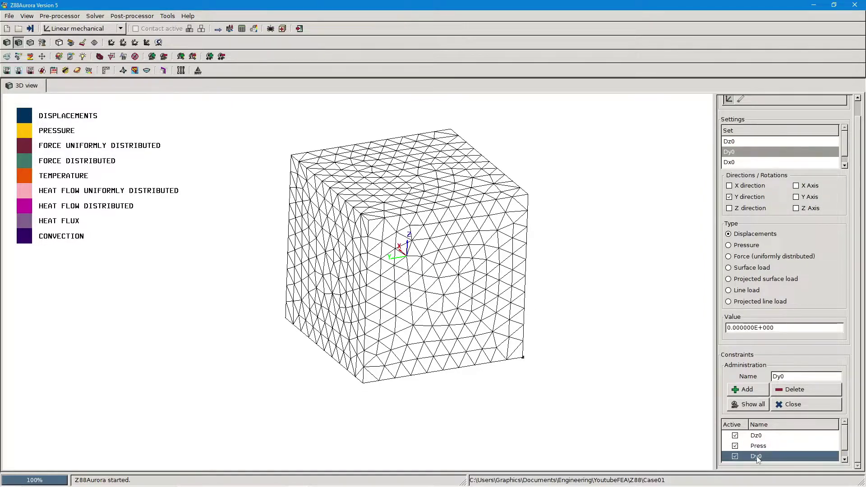
pyautogui.click(795, 390)
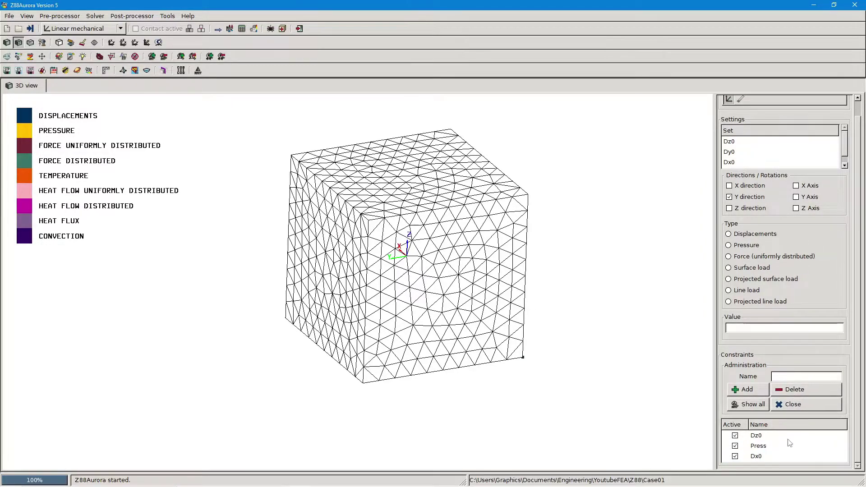
pyautogui.click(761, 456)
pyautogui.click(793, 389)
pyautogui.click(758, 436)
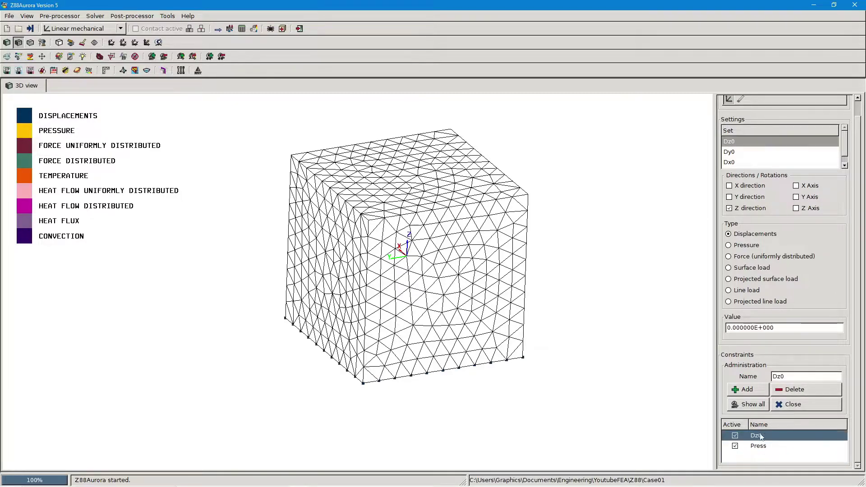
pyautogui.click(794, 389)
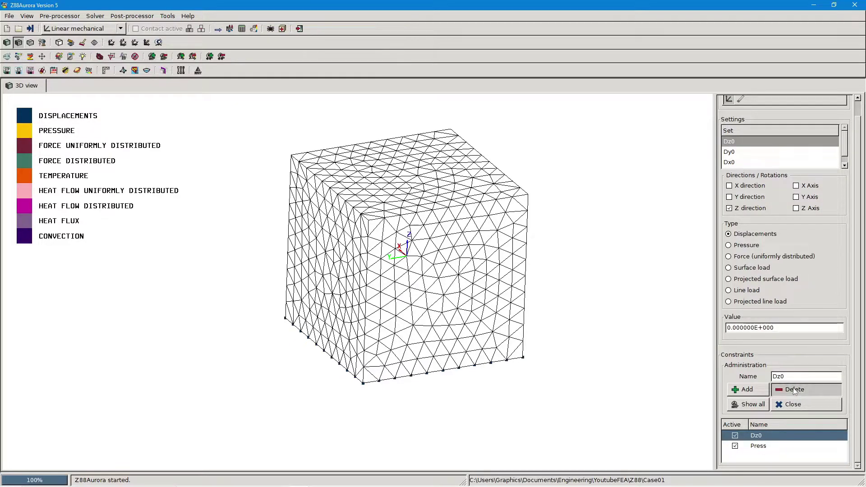
# Add a displacement constraint named Fixed on node set Dz0 with a value of 0 in X, Y and Z, and close the constraint definition.
pyautogui.click(729, 142)
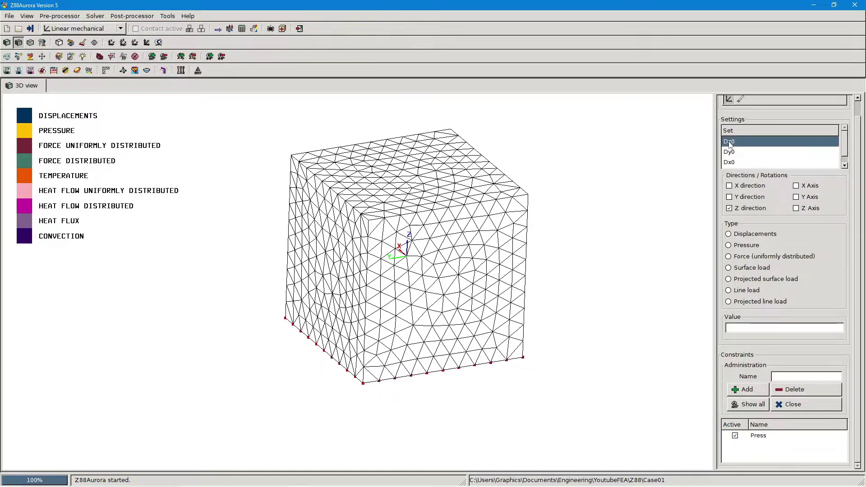
pyautogui.click(729, 185)
pyautogui.click(729, 197)
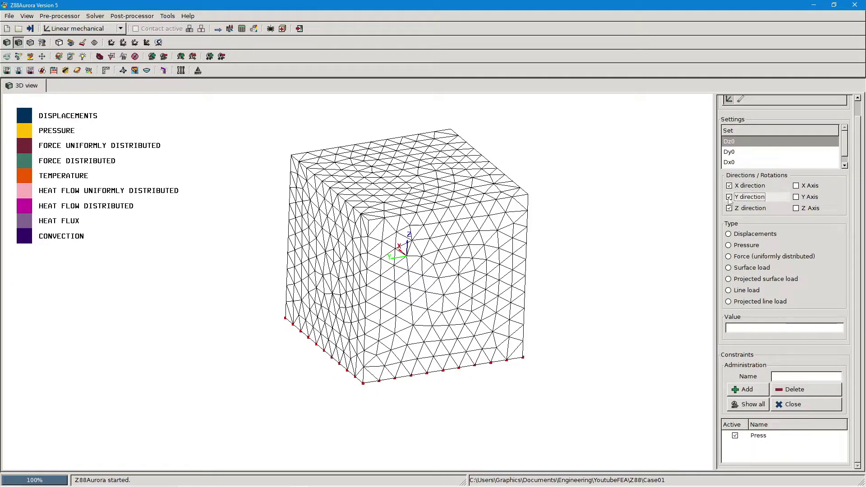
pyautogui.click(728, 234)
pyautogui.click(740, 327)
pyautogui.write('0')
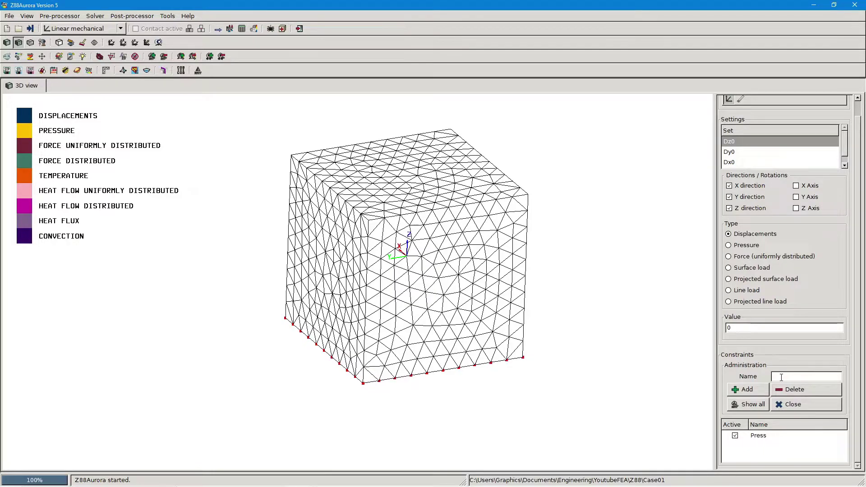
pyautogui.write('Fixed')
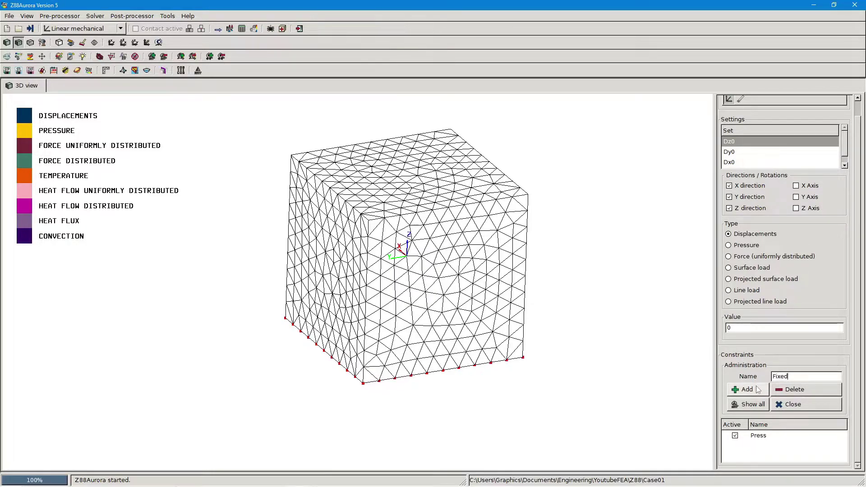
pyautogui.click(747, 389)
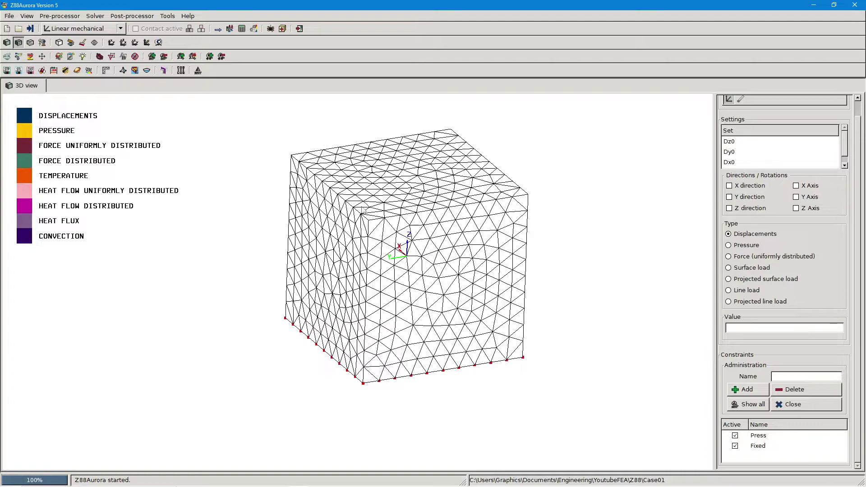
pyautogui.click(792, 404)
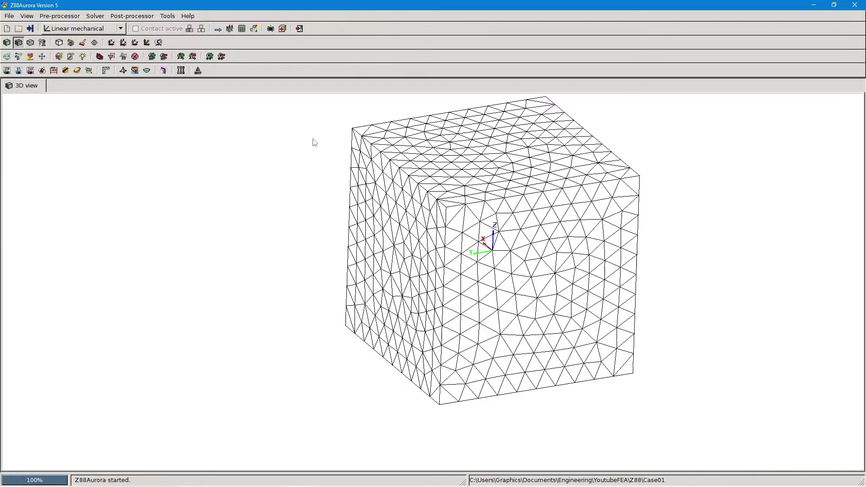
# Run the calculation for the fixed-base cube with the SICCG solver and von Mises stresses.
pyautogui.click(242, 29)
pyautogui.click(782, 270)
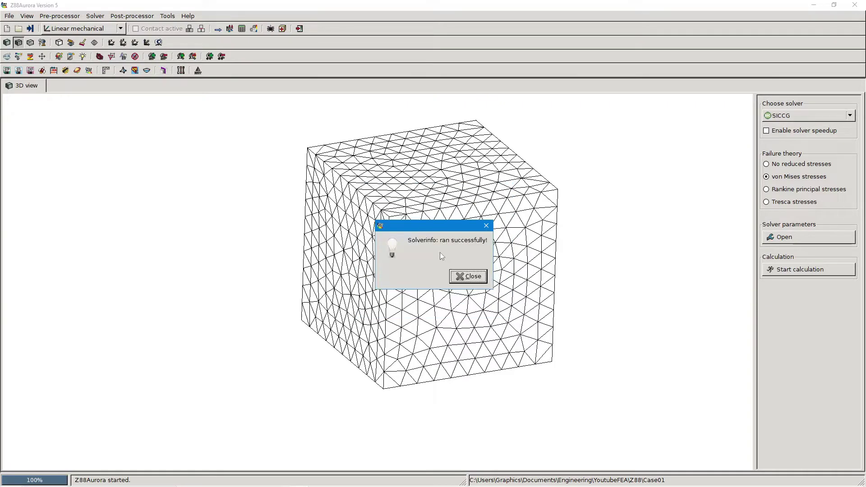
pyautogui.click(469, 277)
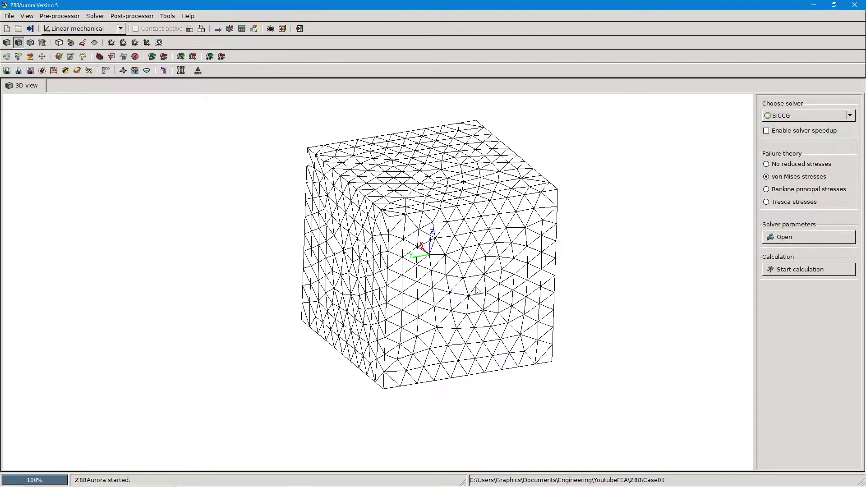
# Display the corner-node stresses on both the undeflected and deflected cube, and inspect its underside and sides.
pyautogui.click(253, 30)
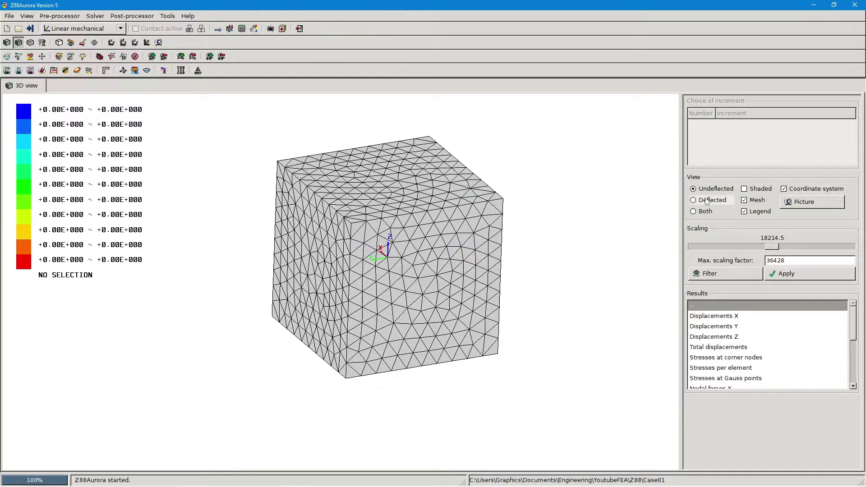
pyautogui.click(704, 211)
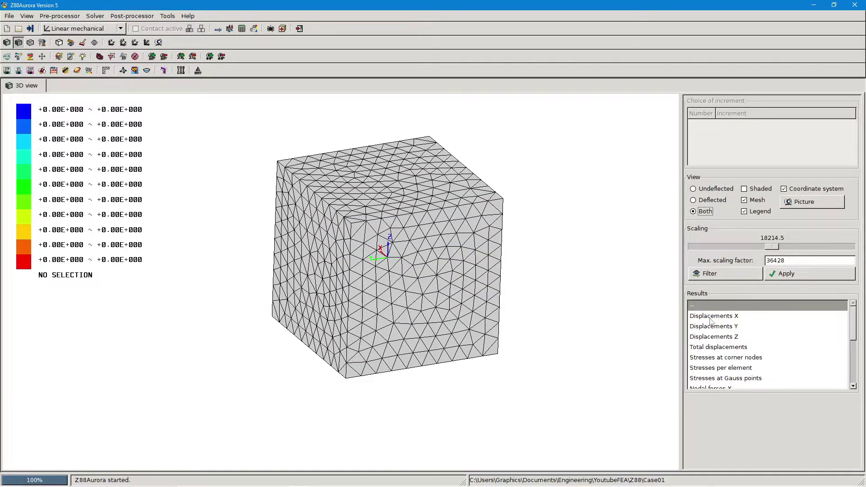
pyautogui.click(713, 357)
pyautogui.moveTo(463, 310); pyautogui.dragTo(477, 274)
pyautogui.moveTo(371, 278); pyautogui.dragTo(349, 172)
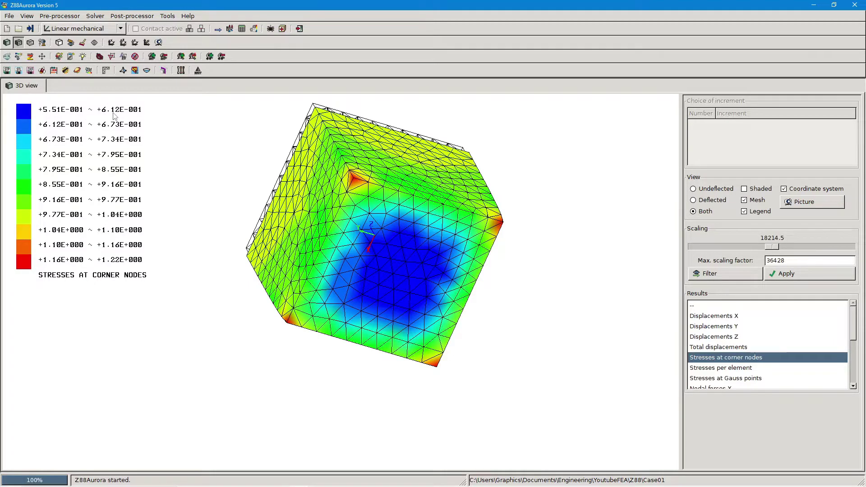
pyautogui.moveTo(243, 234); pyautogui.dragTo(431, 345)
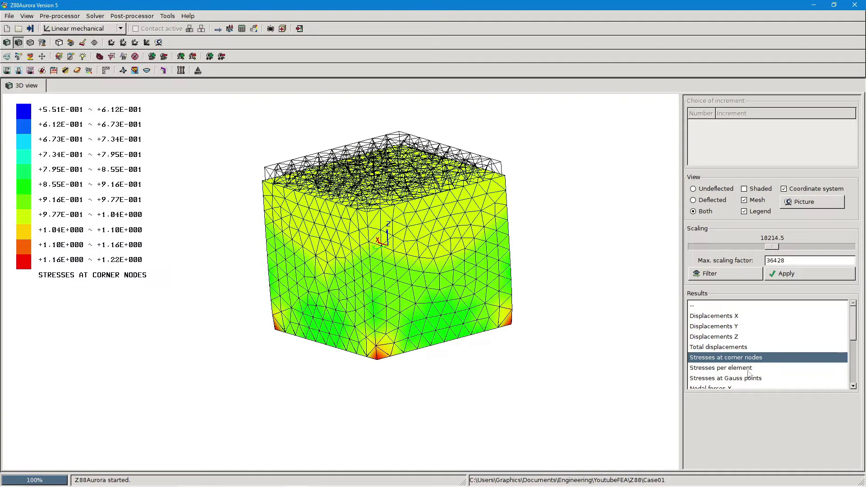
# Display the total displacements of the fixed-base cube and inspect them from several sides.
pyautogui.click(715, 348)
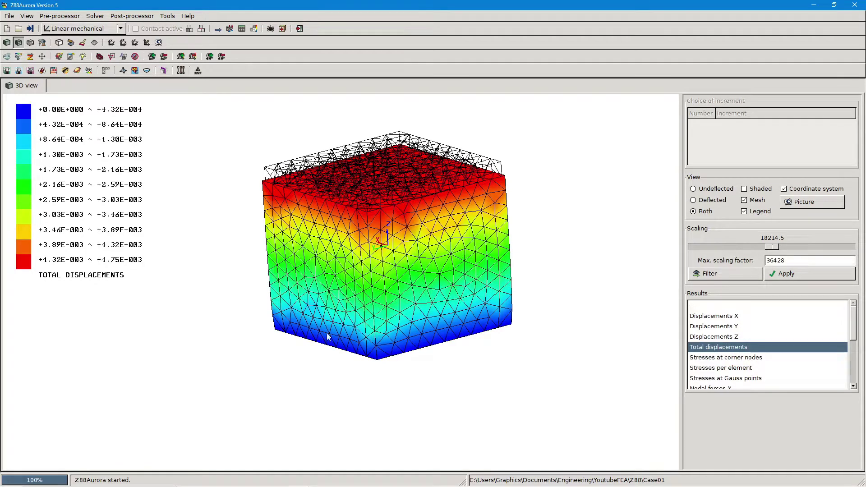
pyautogui.moveTo(411, 295); pyautogui.dragTo(515, 266)
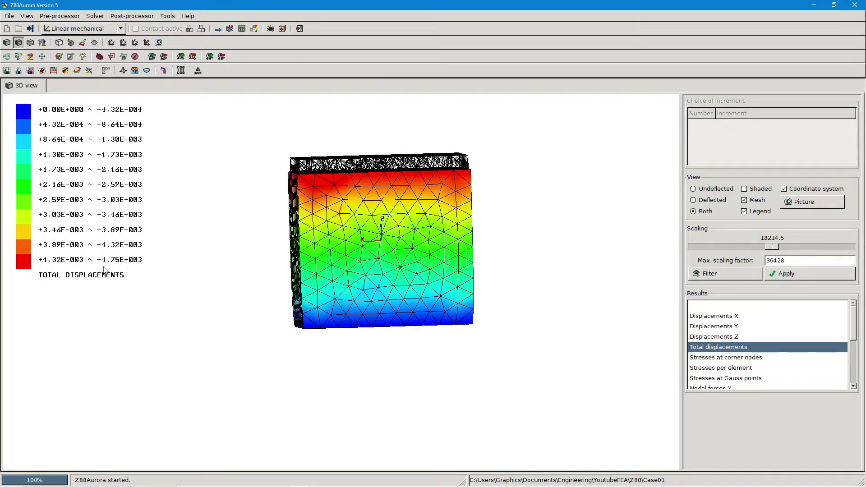
pyautogui.moveTo(428, 272); pyautogui.dragTo(385, 314)
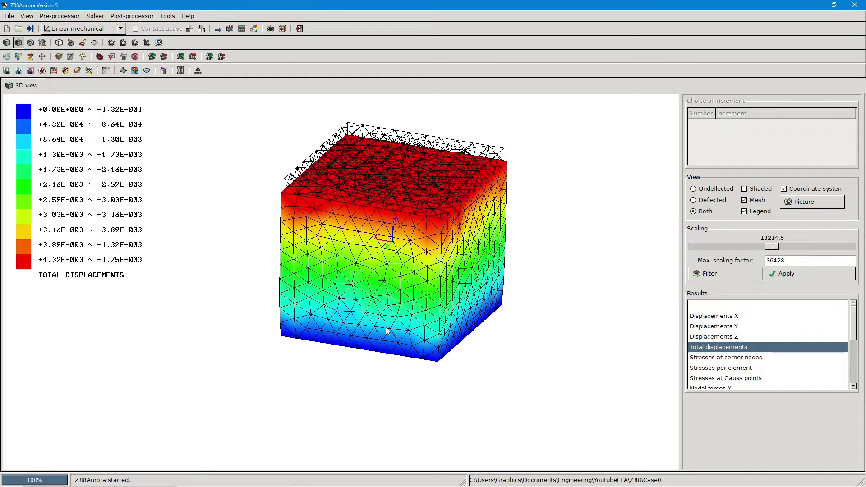